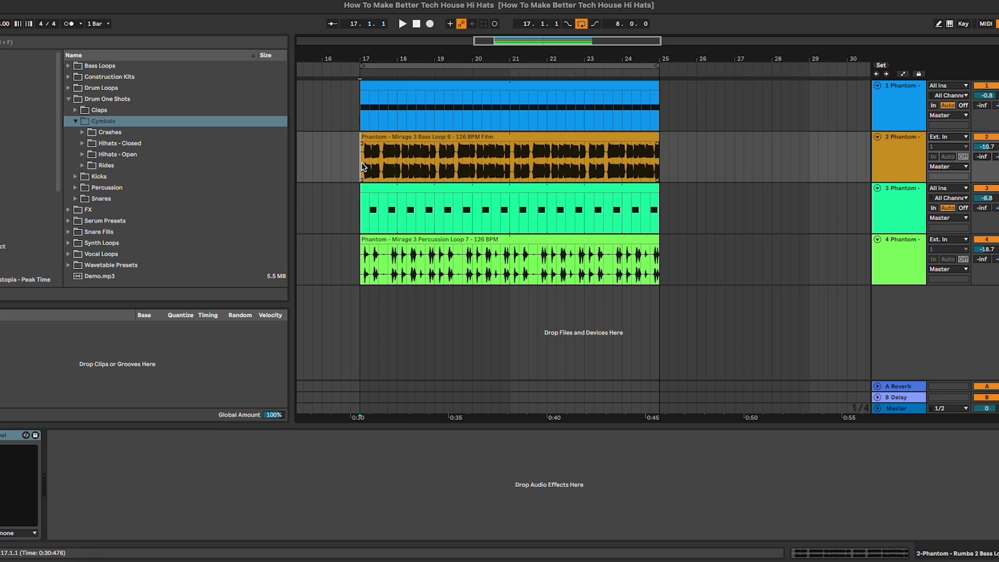
- Play the existing drum and bass loop from bar 17
{"action": "left_click", "coordinate": [358, 100]}
{"action": "key", "text": "space"}
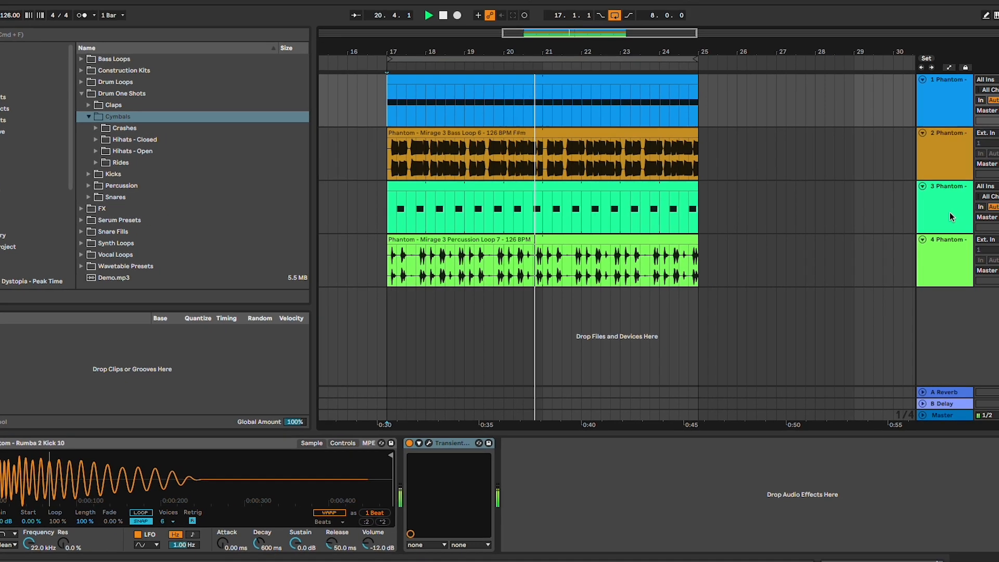
- Insert a MIDI track below the clap track and load Phantom - Mirage 3 Open Hihat 4.wav onto it
{"action": "left_click", "coordinate": [988, 216]}
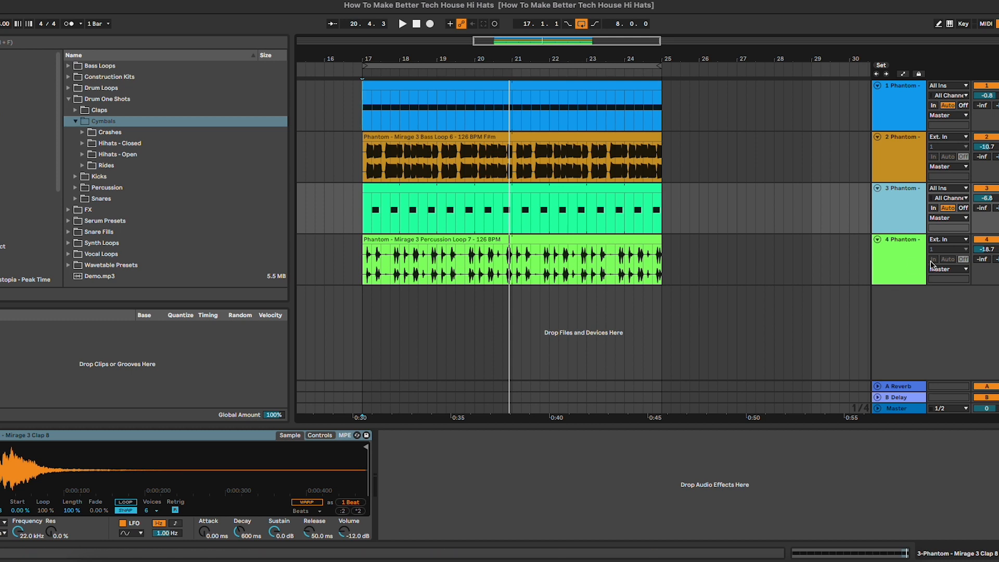
{"action": "key", "text": "ctrl+shift+t"}
{"action": "left_click", "coordinate": [130, 156]}
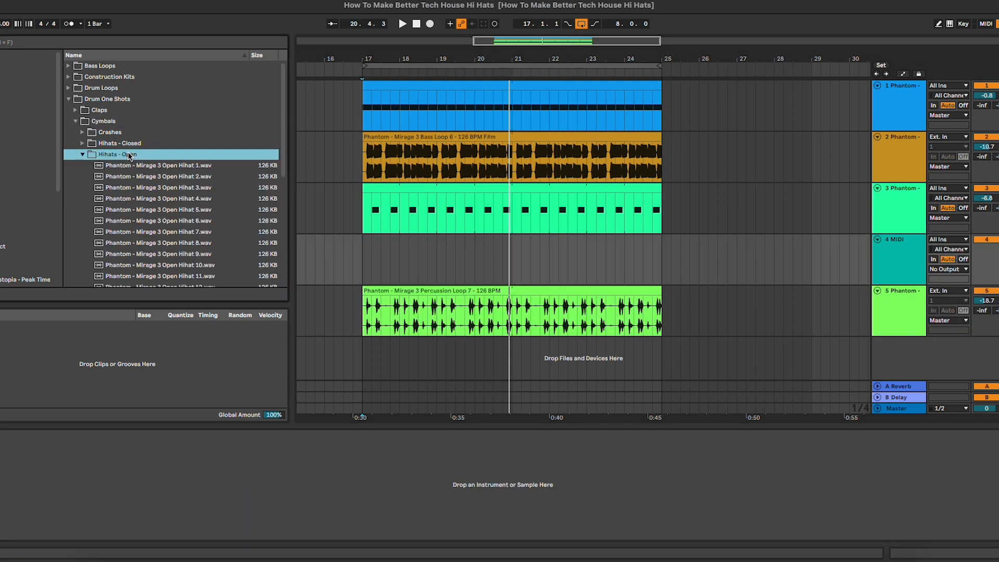
{"action": "scroll", "coordinate": [191, 228], "scroll_direction": "down", "scroll_amount": 1}
{"action": "double_click", "coordinate": [184, 183]}
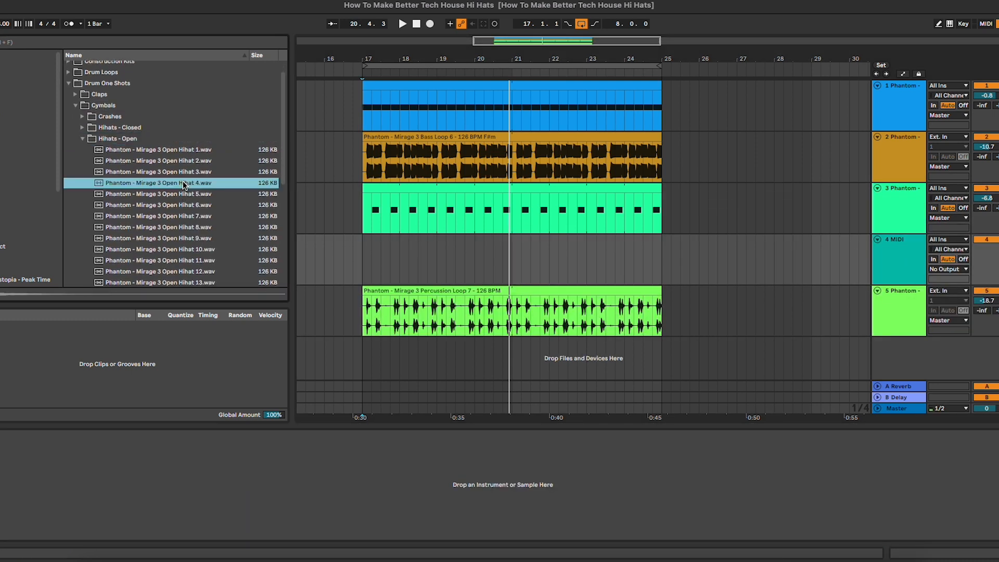
- Create a one-bar MIDI clip at bar 17 on the open hi-hat track and extend it to bar 25
{"action": "left_click_drag", "start_coordinate": [362, 255], "coordinate": [400, 255]}
{"action": "key", "text": "super+shift+m"}
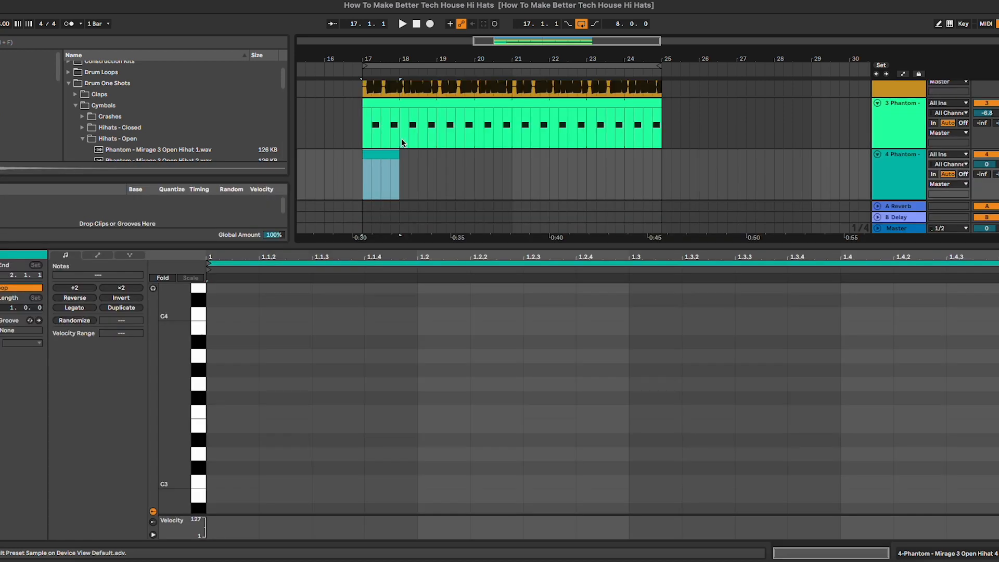
{"action": "left_click_drag", "start_coordinate": [397, 152], "coordinate": [661, 171]}
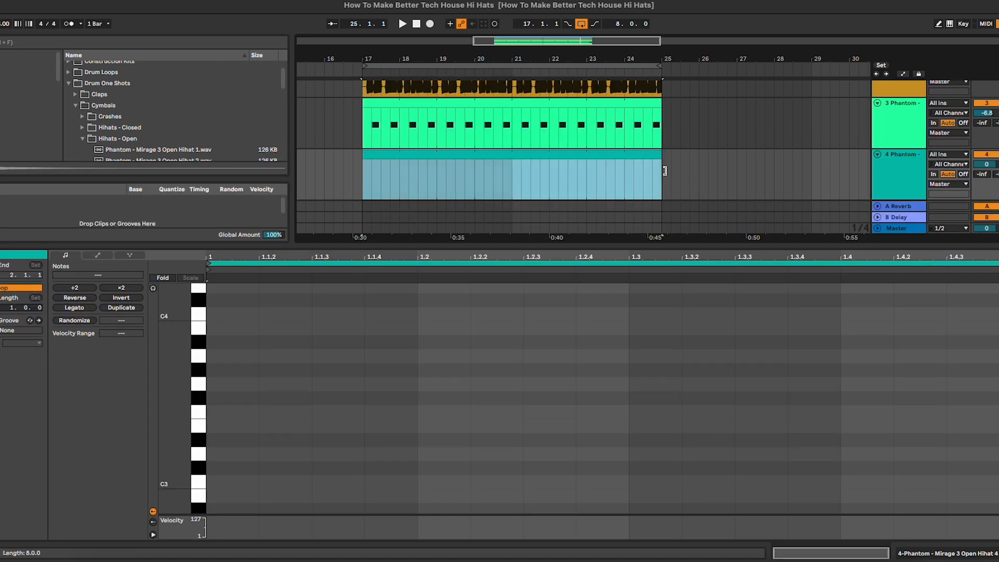
- Place eighth-note C3 hits on the off-beats at 1.1.3, 1.2.3 and 1.3.3 in the open hi-hat clip
{"action": "double_click", "coordinate": [363, 482]}
{"action": "left_click_drag", "start_coordinate": [363, 481], "coordinate": [417, 481]}
{"action": "left_click", "coordinate": [519, 360]}
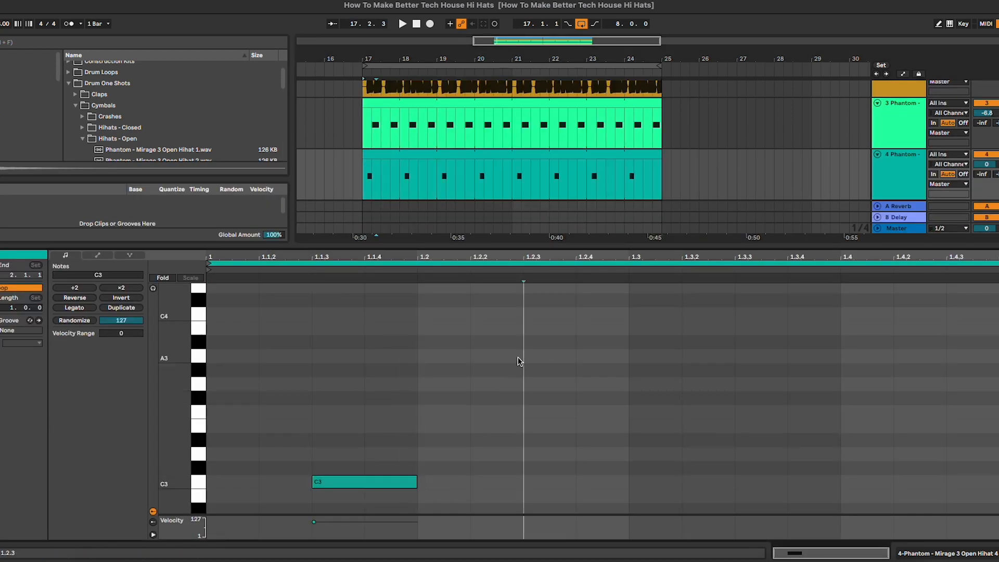
{"action": "key", "text": "super+a"}
{"action": "left_click", "coordinate": [522, 368]}
{"action": "key", "text": "super+v"}
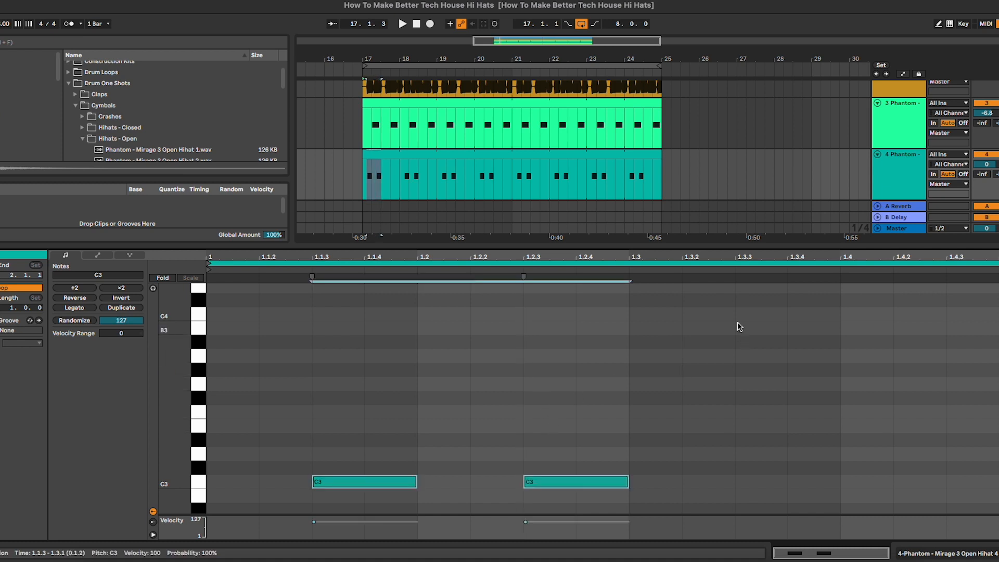
{"action": "left_click", "coordinate": [738, 328]}
{"action": "key", "text": "super+v"}
- During playback, lower the open hi-hat track to -2.5 dB and turn off its solo and record arm
{"action": "key", "text": "space"}
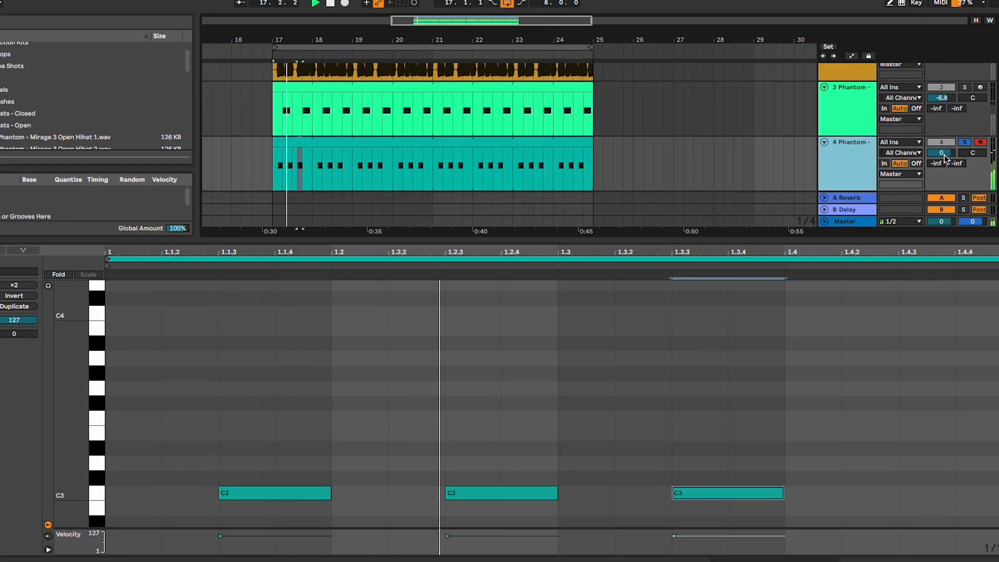
{"action": "left_click_drag", "start_coordinate": [944, 155], "coordinate": [943, 162]}
{"action": "left_click", "coordinate": [964, 142]}
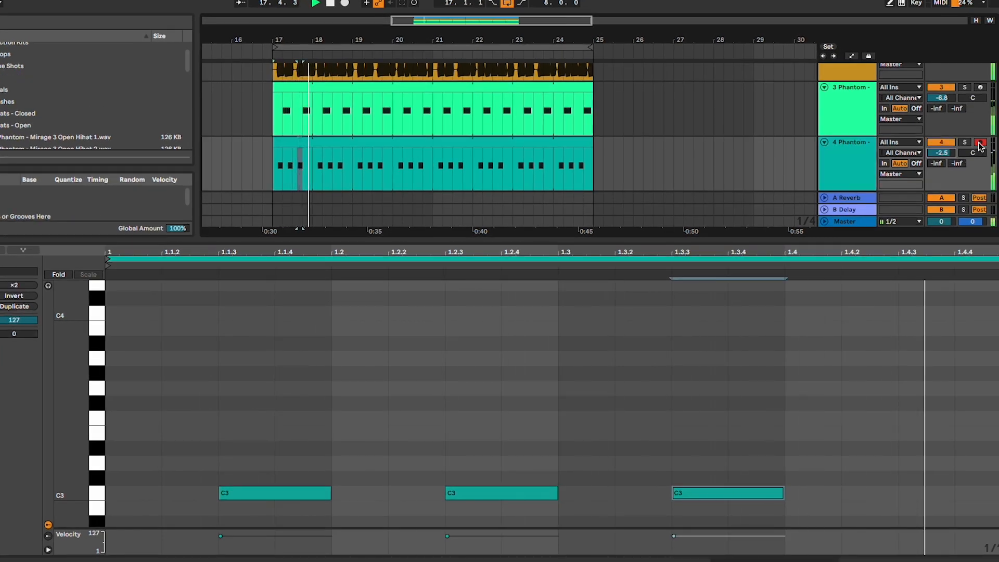
{"action": "left_click", "coordinate": [980, 142]}
- Copy the off-beat C3 hit to 1.4.3 and set the open hi-hat track's volume to -5.6 dB
{"action": "left_click_drag", "start_coordinate": [729, 496], "coordinate": [926, 493]}
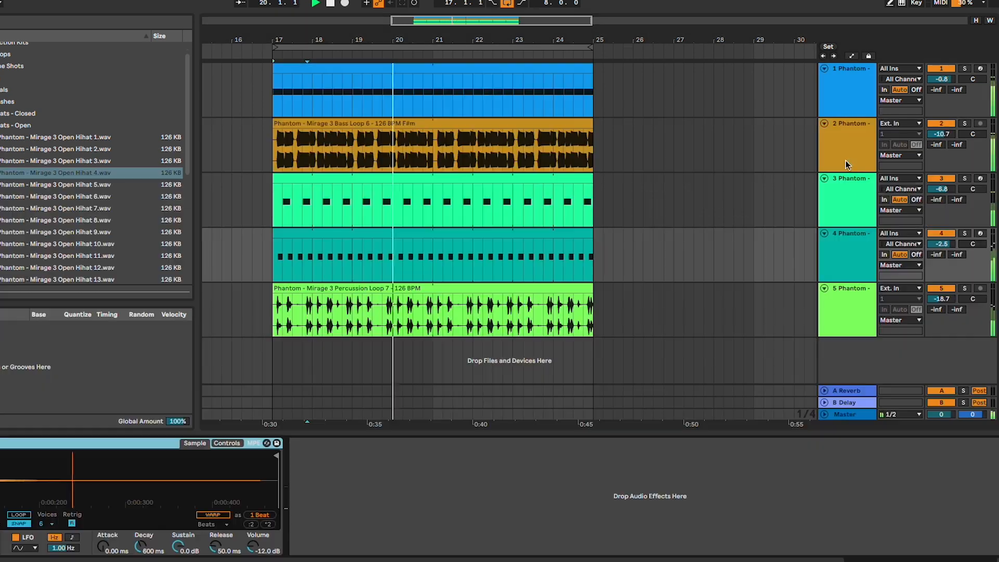
{"action": "left_click", "coordinate": [835, 269]}
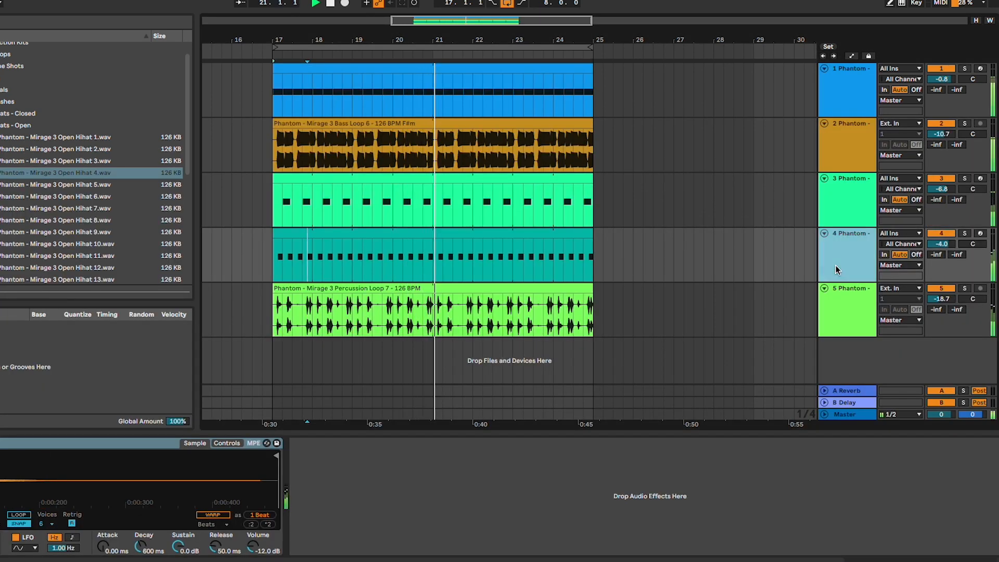
{"action": "left_click_drag", "start_coordinate": [945, 243], "coordinate": [947, 247]}
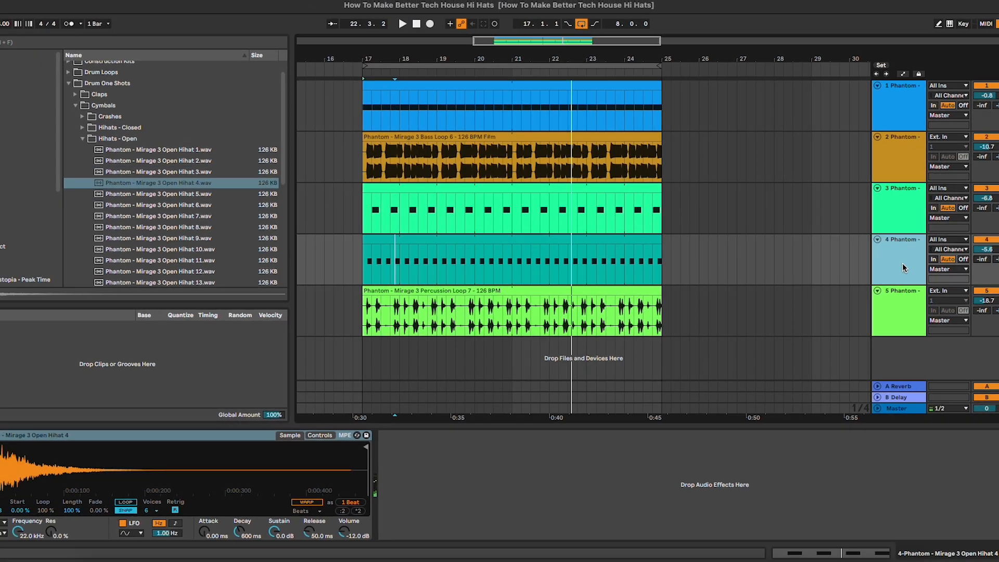
- Insert a MIDI track below the open hi-hats and create a looped one-bar clip extended from bar 17 to bar 25
{"action": "key", "text": "super+shift+t"}
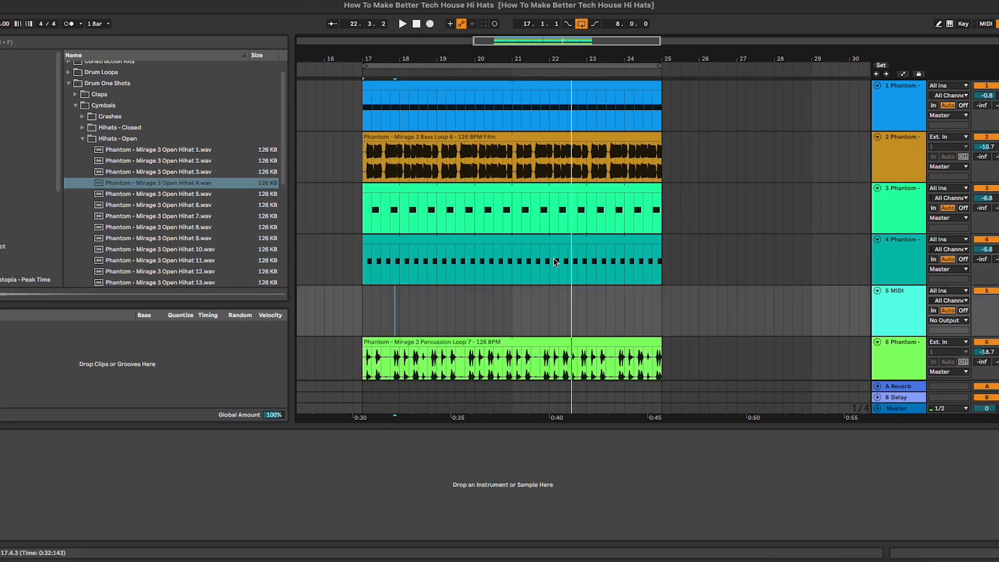
{"action": "left_click_drag", "start_coordinate": [363, 300], "coordinate": [391, 302]}
{"action": "key", "text": "super+shift+m"}
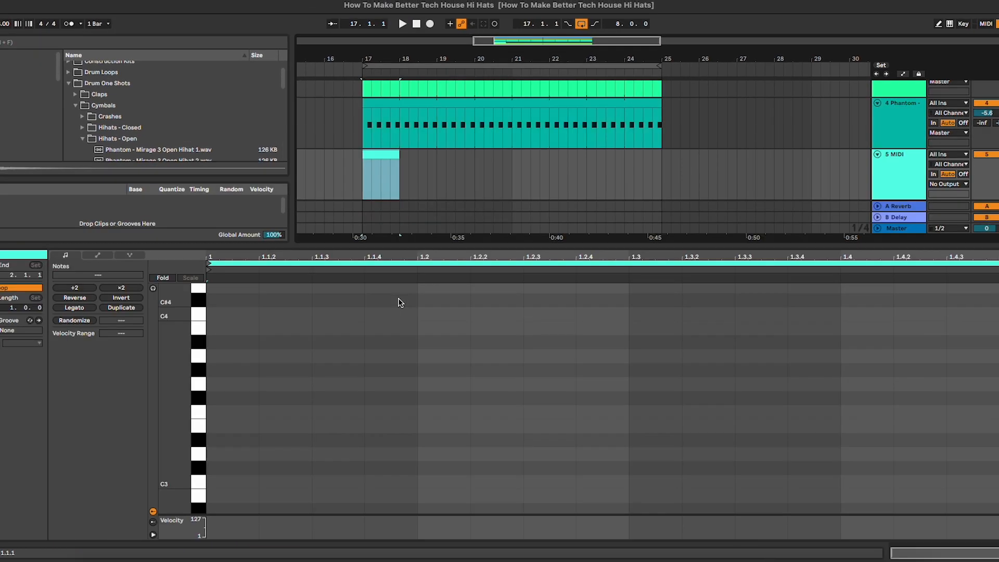
{"action": "left_click_drag", "start_coordinate": [396, 153], "coordinate": [647, 166]}
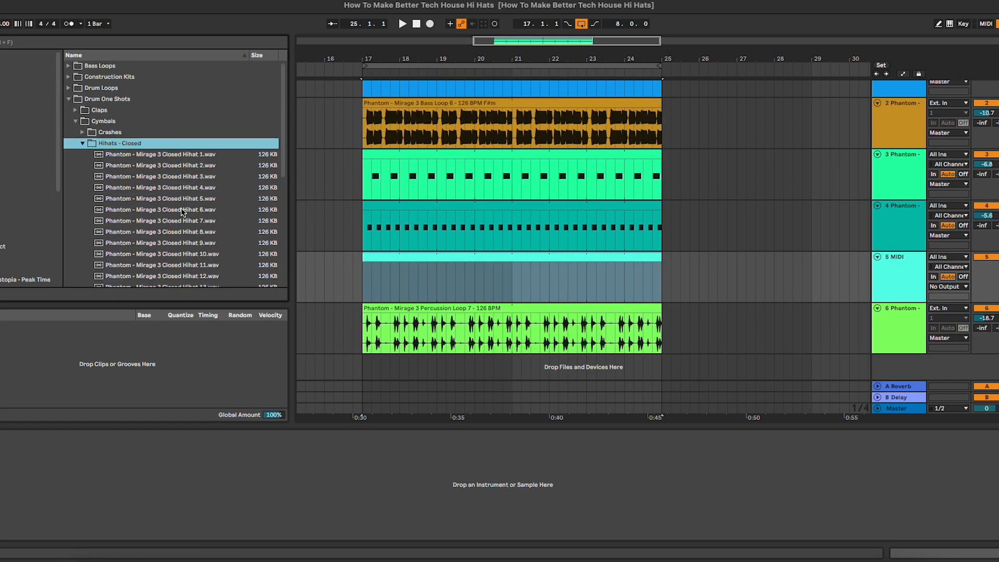
- Load Phantom - Mirage 3 Closed Hihat 6.wav onto the new track and add sixteenth-note C3 hits at 1, 1.1.4 and 1.2
{"action": "left_click", "coordinate": [182, 212]}
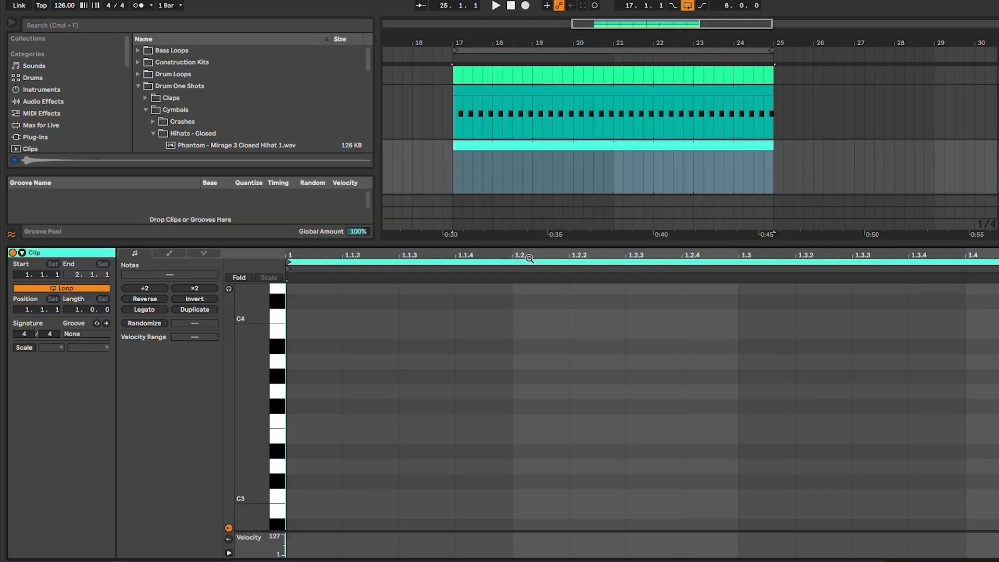
{"action": "left_click", "coordinate": [308, 495]}
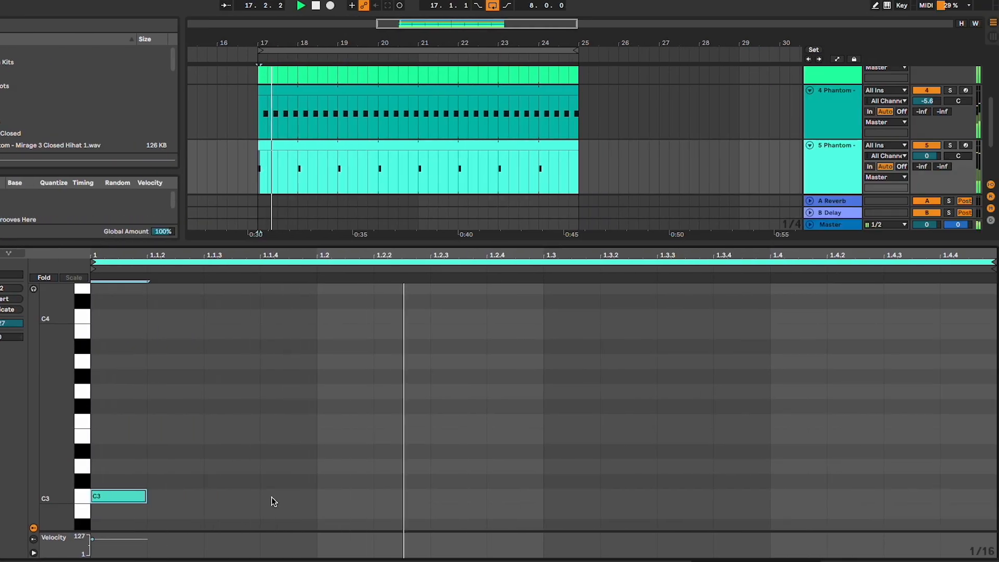
{"action": "left_click", "coordinate": [467, 497]}
{"action": "left_click", "coordinate": [554, 498]}
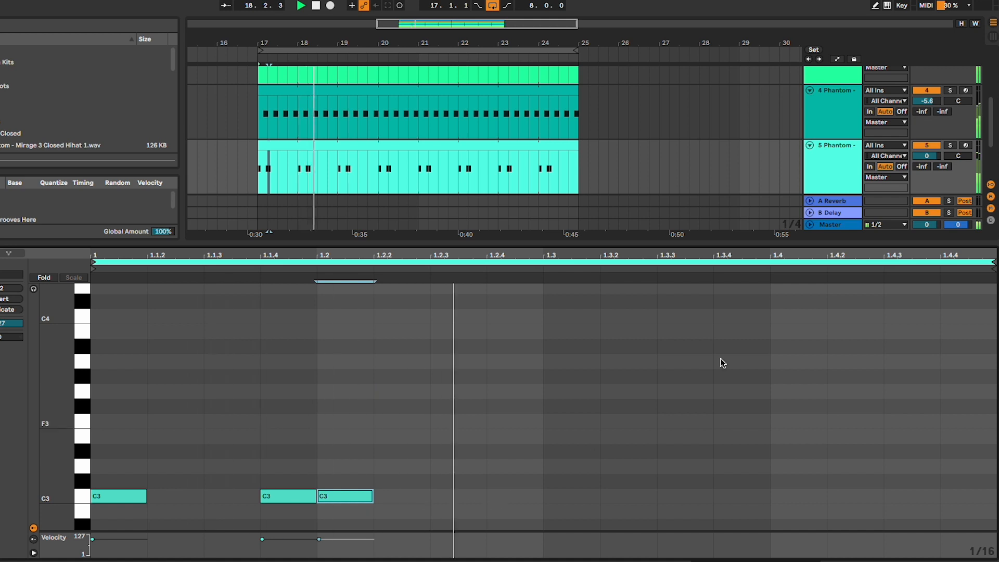
- Set the closed hi-hat track's volume to -12.3 dB and move its second and third hits to 1.1.3 and 1.1.4
{"action": "left_click_drag", "start_coordinate": [927, 156], "coordinate": [927, 193]}
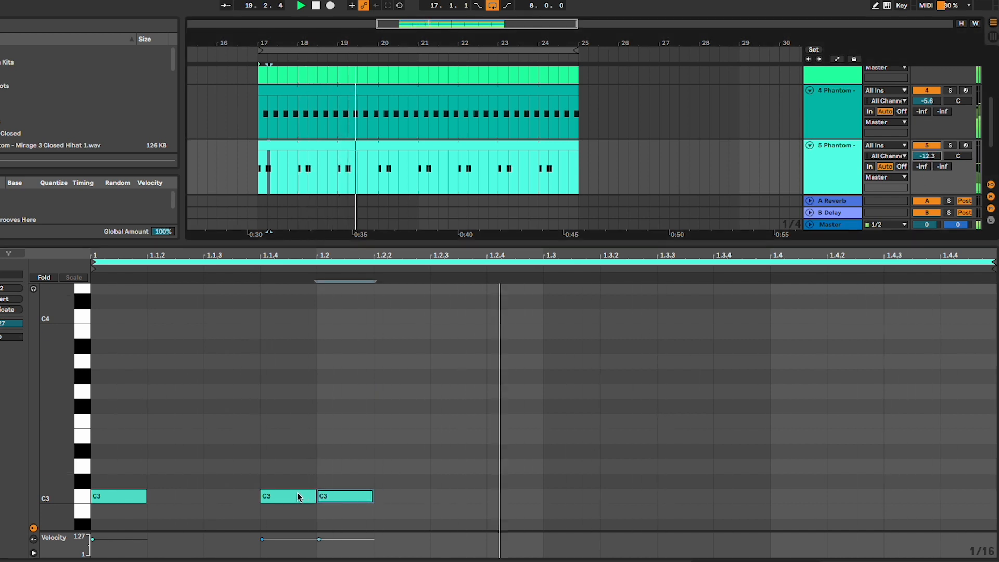
{"action": "left_click_drag", "start_coordinate": [296, 495], "coordinate": [240, 497]}
{"action": "left_click_drag", "start_coordinate": [324, 499], "coordinate": [283, 500]}
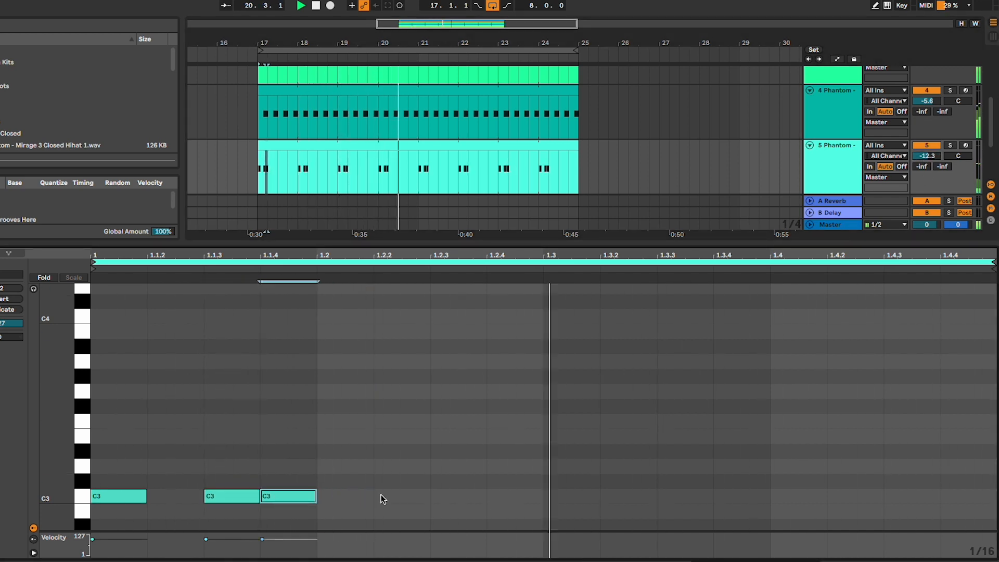
- Add closed hi-hat C3 hits at 1.2.2, 1.2.4, 1.3, 1.3.3, 1.4 and 1.4.3
{"action": "left_click", "coordinate": [430, 498]}
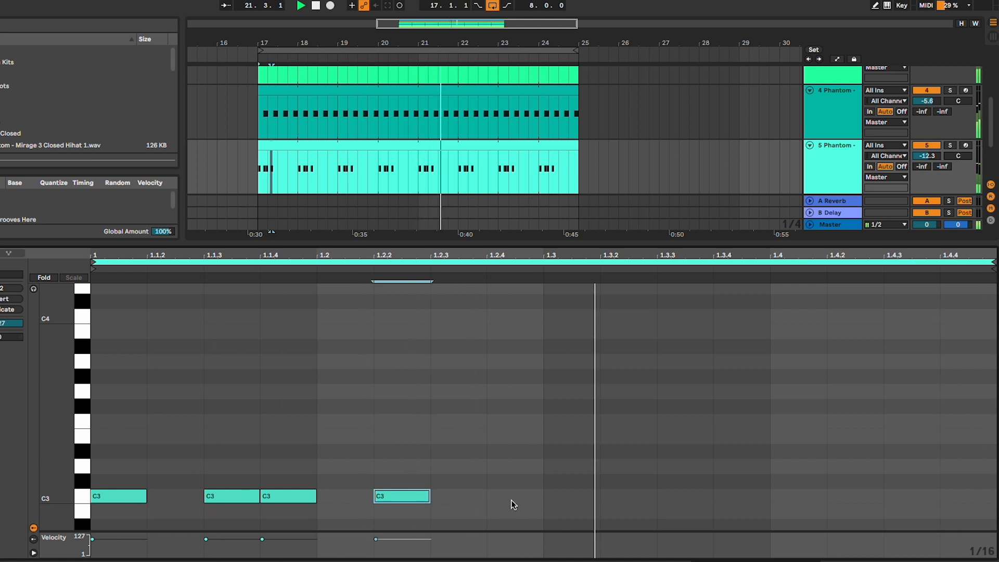
{"action": "left_click", "coordinate": [492, 496]}
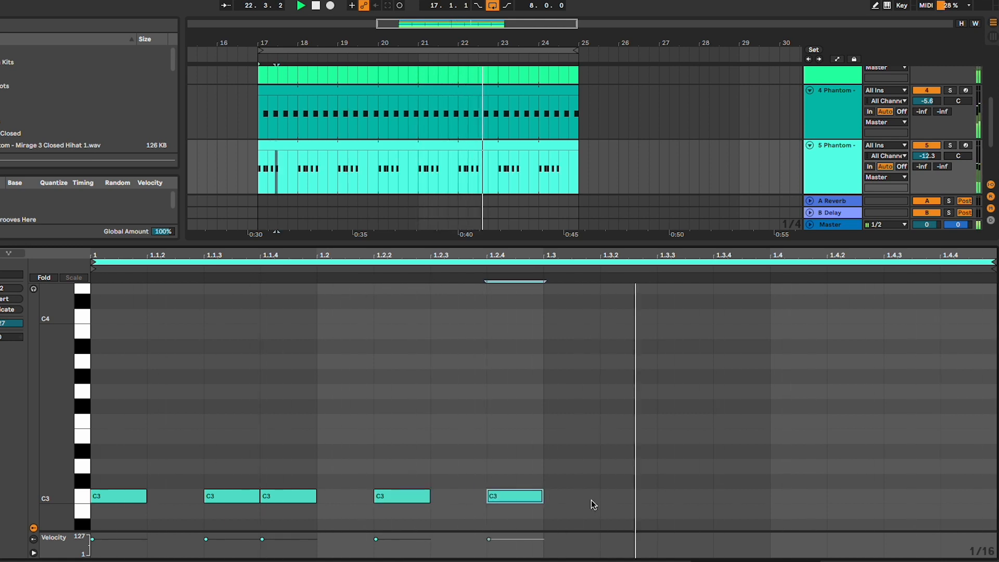
{"action": "left_click", "coordinate": [577, 496]}
{"action": "left_click", "coordinate": [672, 497]}
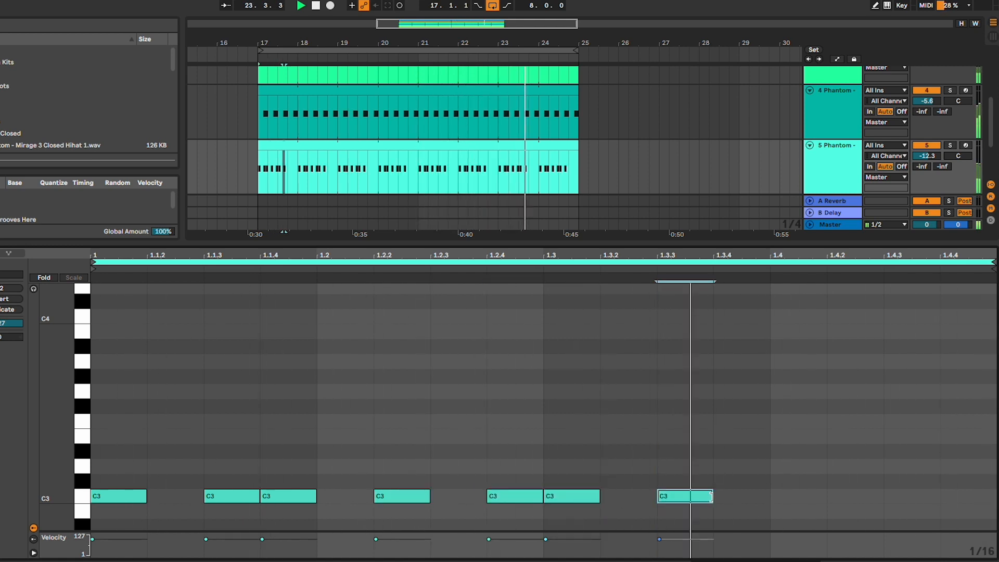
{"action": "left_click", "coordinate": [786, 496]}
{"action": "left_click", "coordinate": [922, 495]}
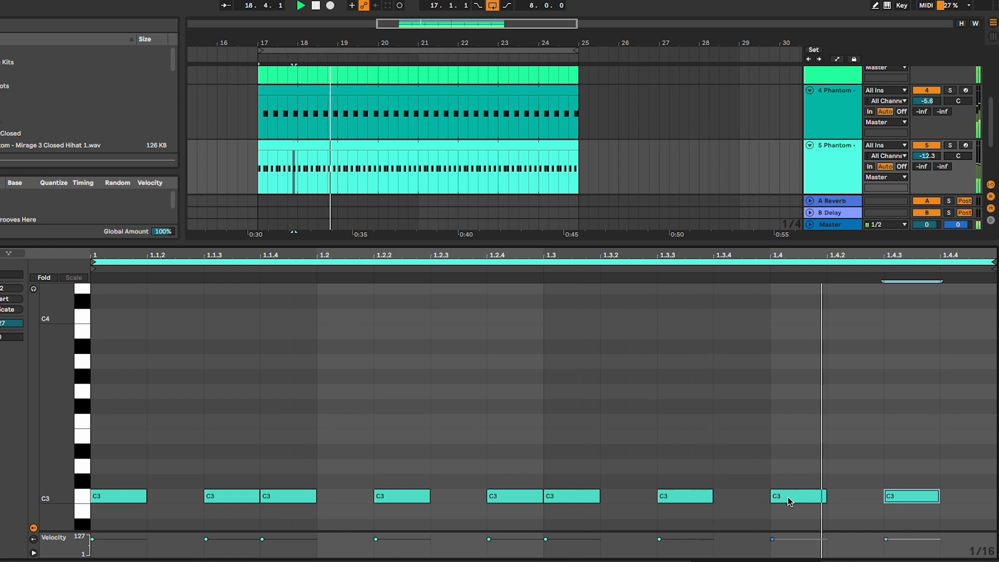
- Try shifting the closed hi-hat hits at 1.3.3 and 1.4 to 1.3.4 and 1.4.2
{"action": "left_click", "coordinate": [725, 455]}
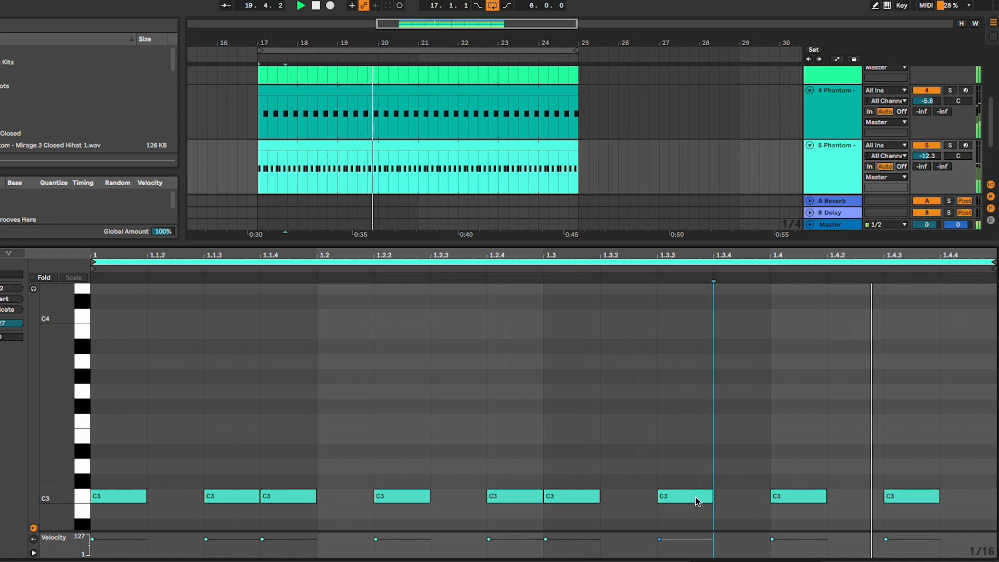
{"action": "left_click", "coordinate": [753, 496]}
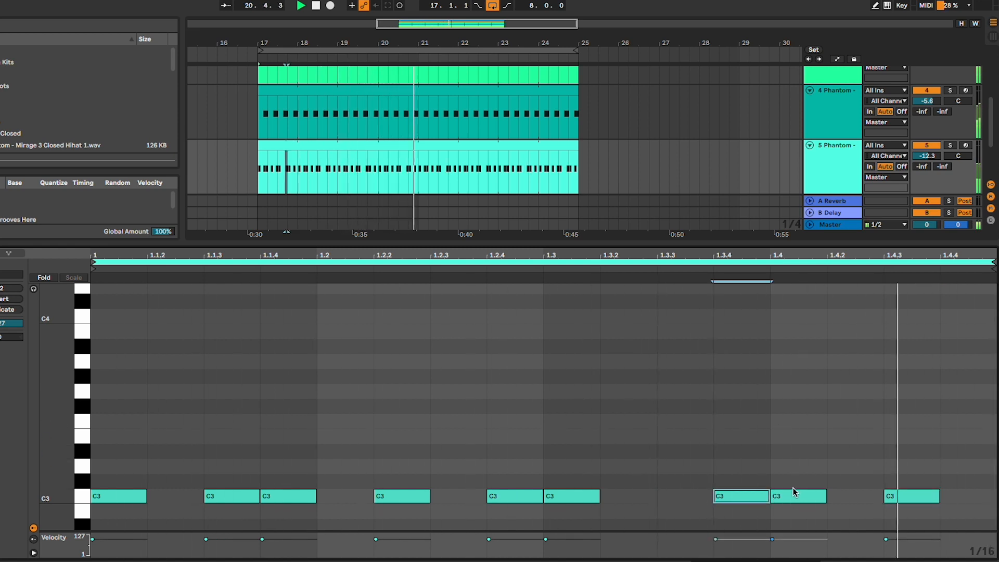
{"action": "left_click_drag", "start_coordinate": [797, 494], "coordinate": [854, 499]}
{"action": "left_click", "coordinate": [895, 497]}
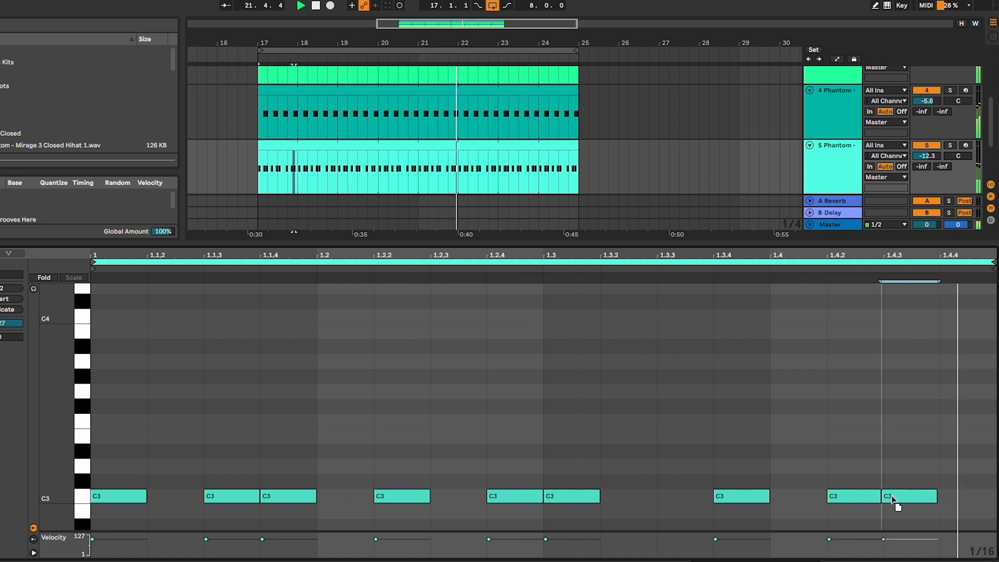
- Move the shifted closed hi-hat hits back to 1.3.3 and 1.4, and try the last hit at 1.4.4 before returning it to 1.4.3
{"action": "left_click", "coordinate": [739, 499]}
{"action": "left_click_drag", "start_coordinate": [739, 499], "coordinate": [685, 497]}
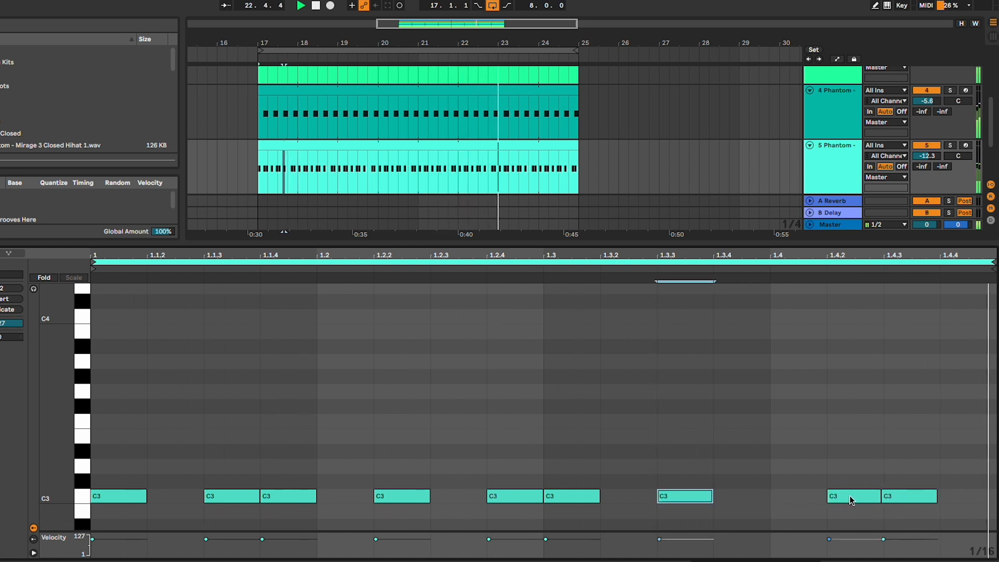
{"action": "left_click_drag", "start_coordinate": [849, 496], "coordinate": [793, 497]}
{"action": "left_click_drag", "start_coordinate": [889, 493], "coordinate": [949, 499]}
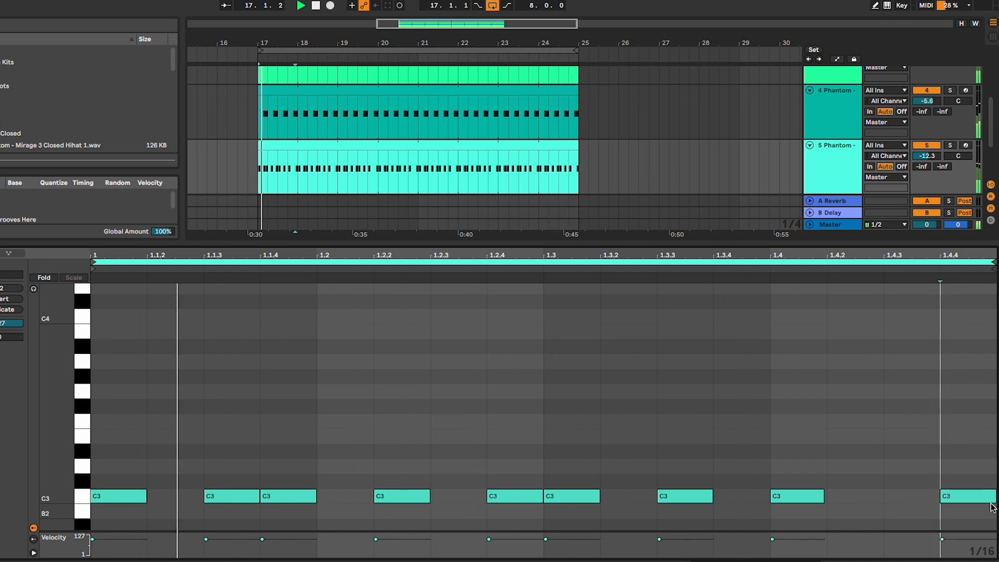
{"action": "left_click_drag", "start_coordinate": [958, 497], "coordinate": [901, 484]}
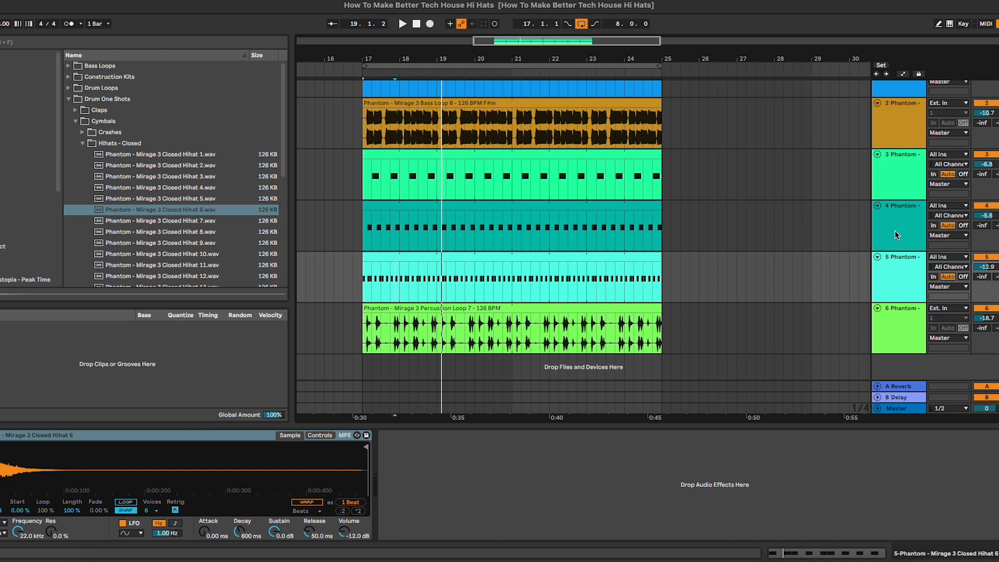
- Set the closed hi-hat sampler's LFO volume modulation to 100%, switch its LFO waveform to stepped random, and play the loop
{"action": "left_click", "coordinate": [596, 280]}
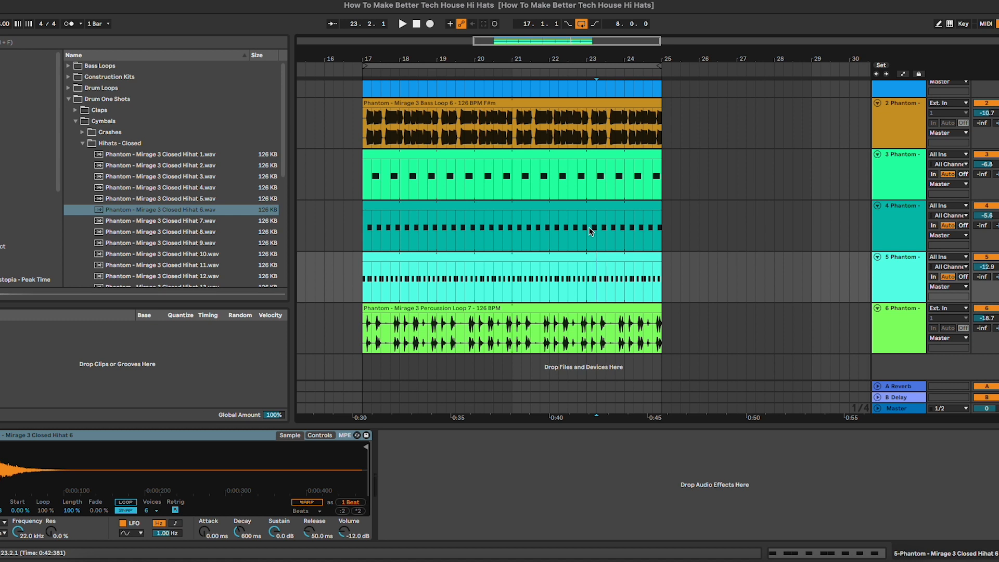
{"action": "left_click", "coordinate": [896, 235]}
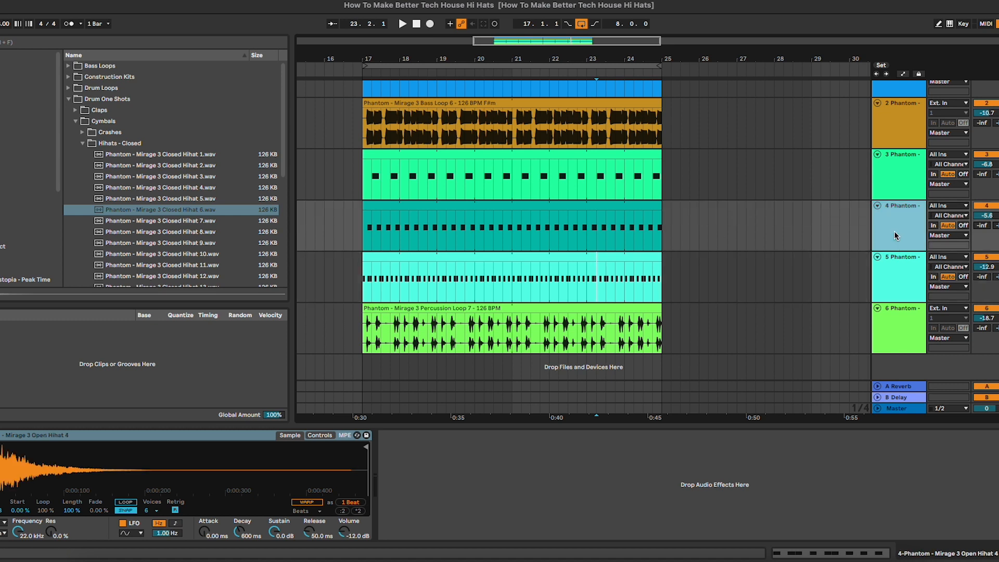
{"action": "left_click", "coordinate": [902, 281]}
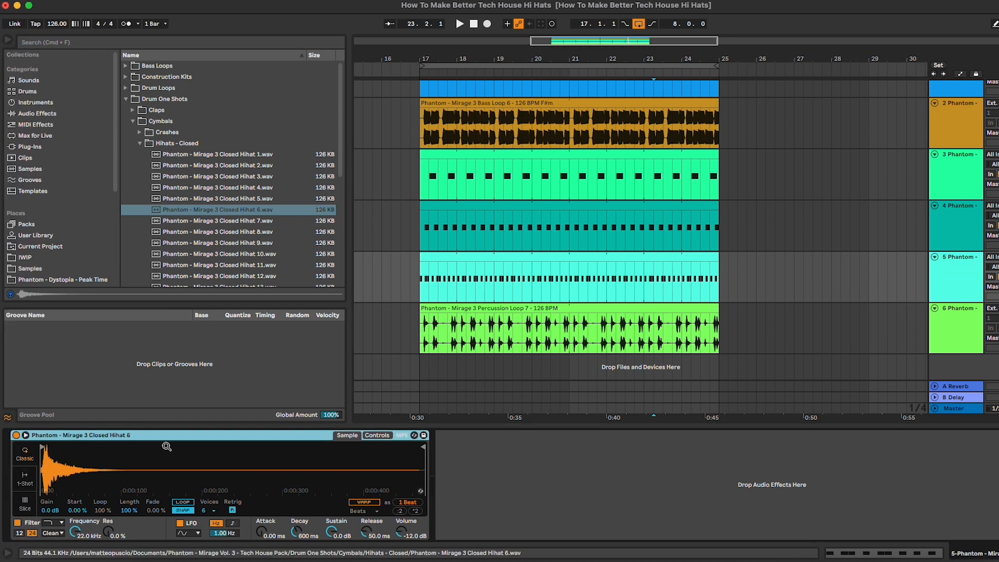
{"action": "left_click", "coordinate": [371, 436]}
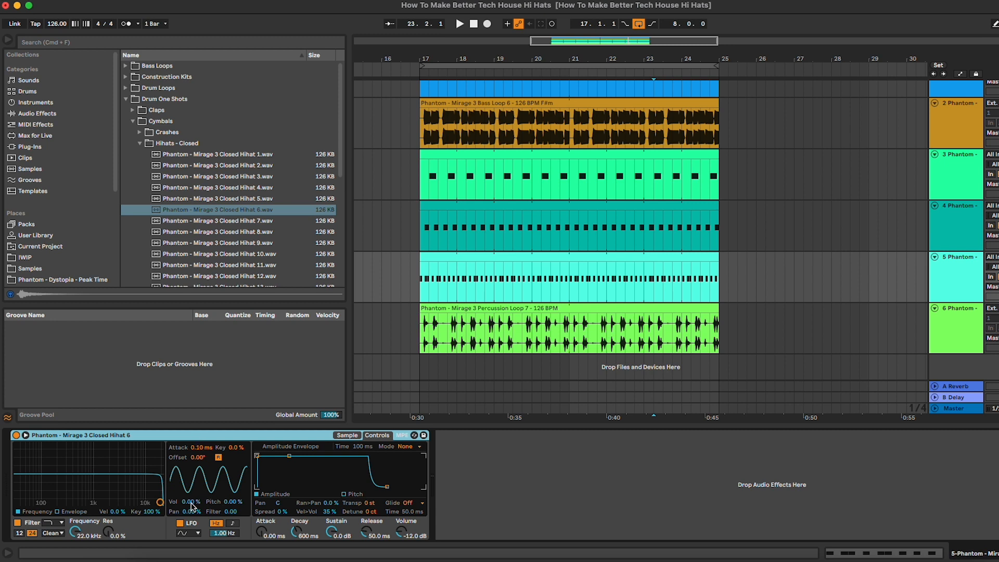
{"action": "left_click_drag", "start_coordinate": [191, 503], "coordinate": [190, 498]}
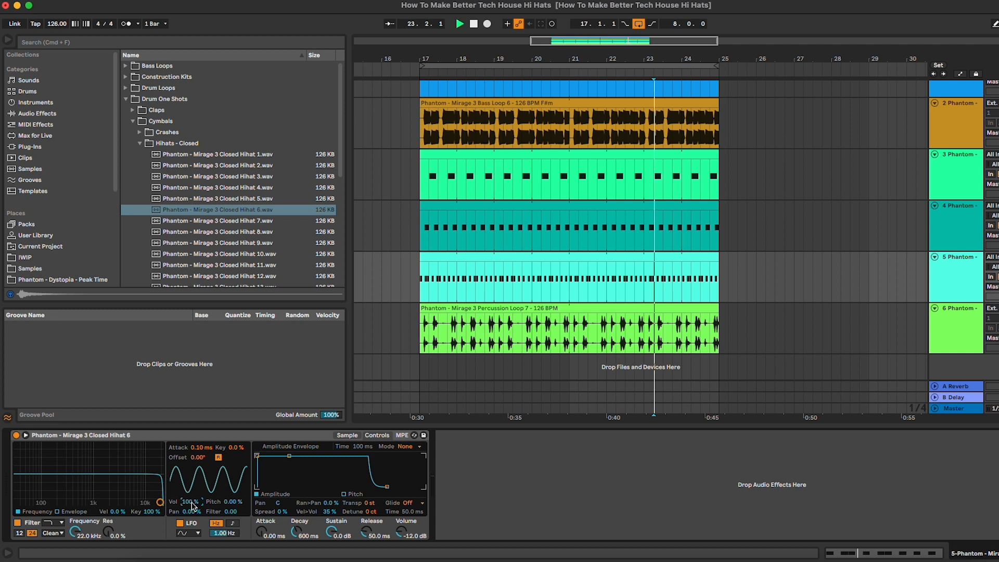
{"action": "left_click", "coordinate": [192, 534]}
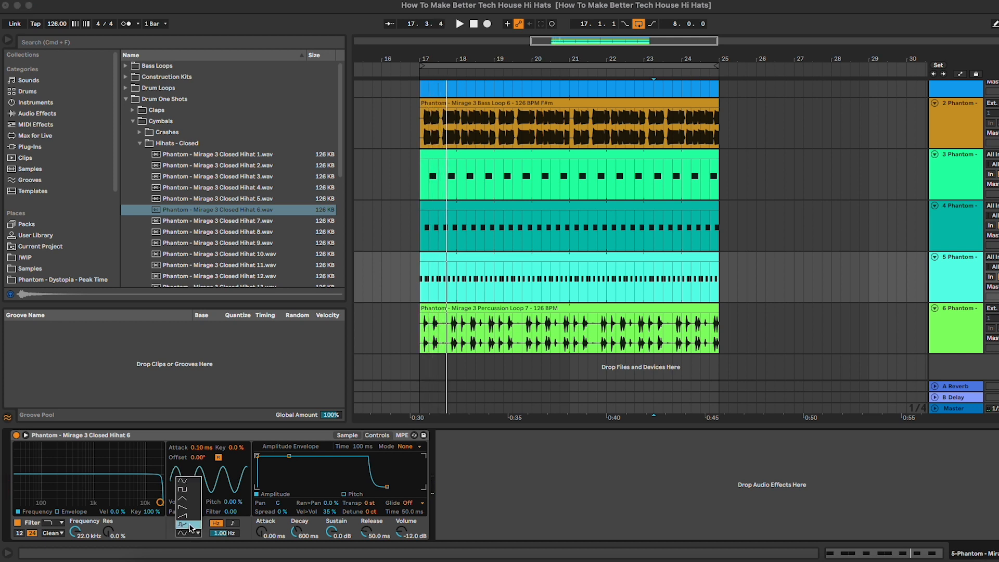
{"action": "left_click", "coordinate": [192, 526]}
{"action": "key", "text": "space"}
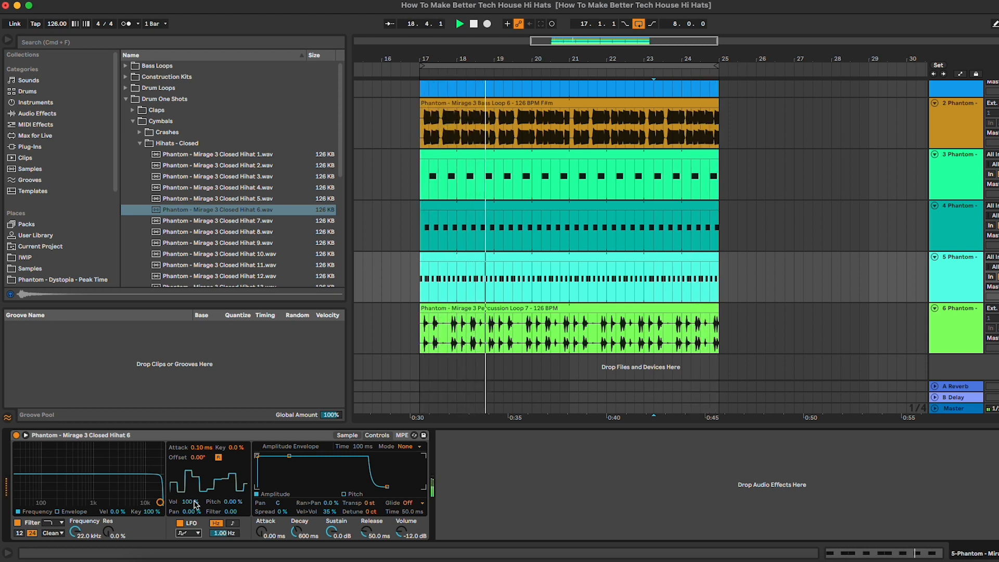
- Reduce the closed hi-hat's LFO volume modulation to 73.4% during playback and set its track volume to -14.0 dB
{"action": "scroll", "coordinate": [552, 293], "scroll_direction": "left", "scroll_amount": 3}
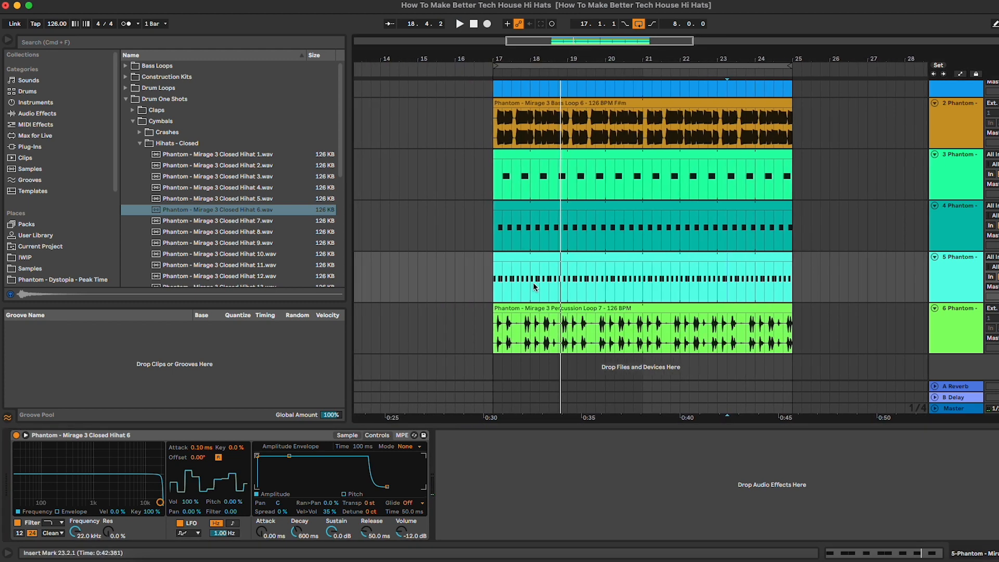
{"action": "left_click", "coordinate": [190, 501]}
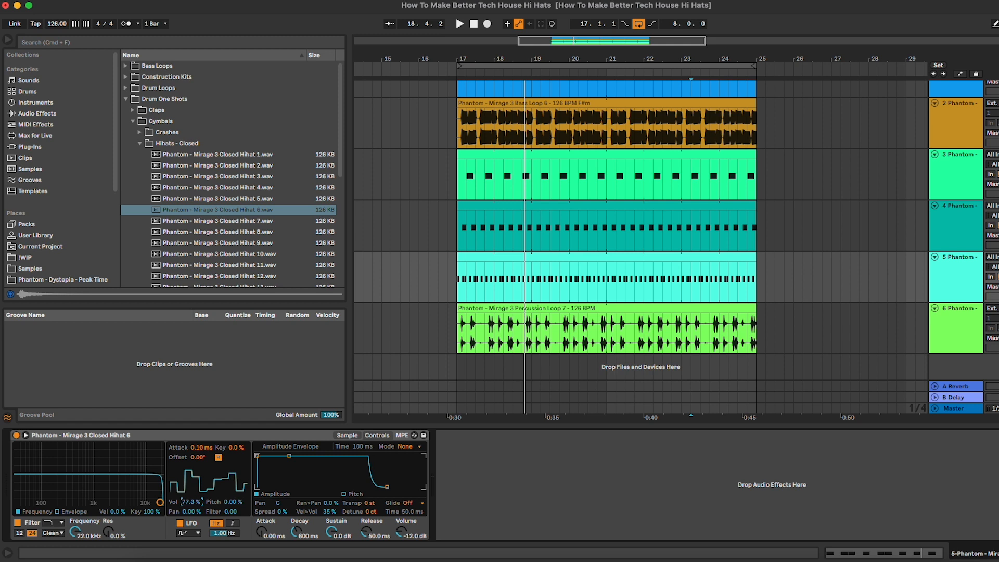
{"action": "key", "text": "space"}
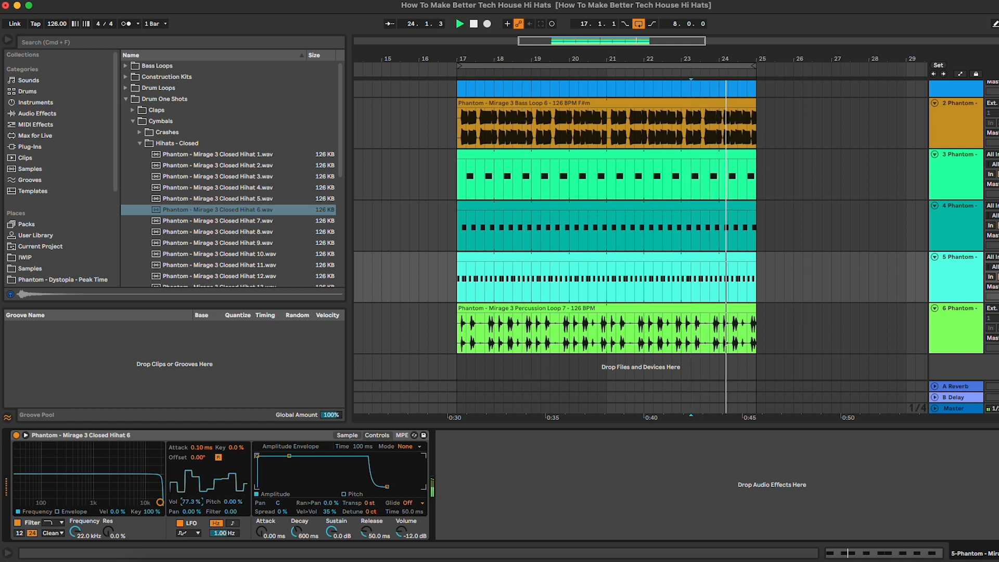
{"action": "left_click_drag", "start_coordinate": [191, 502], "coordinate": [191, 502]}
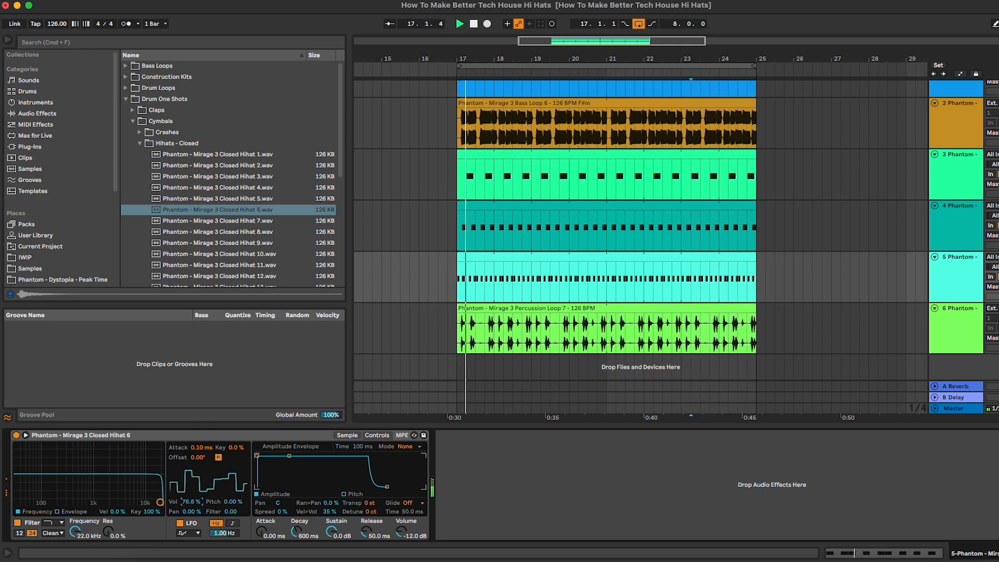
{"action": "left_click_drag", "start_coordinate": [191, 503], "coordinate": [191, 505]}
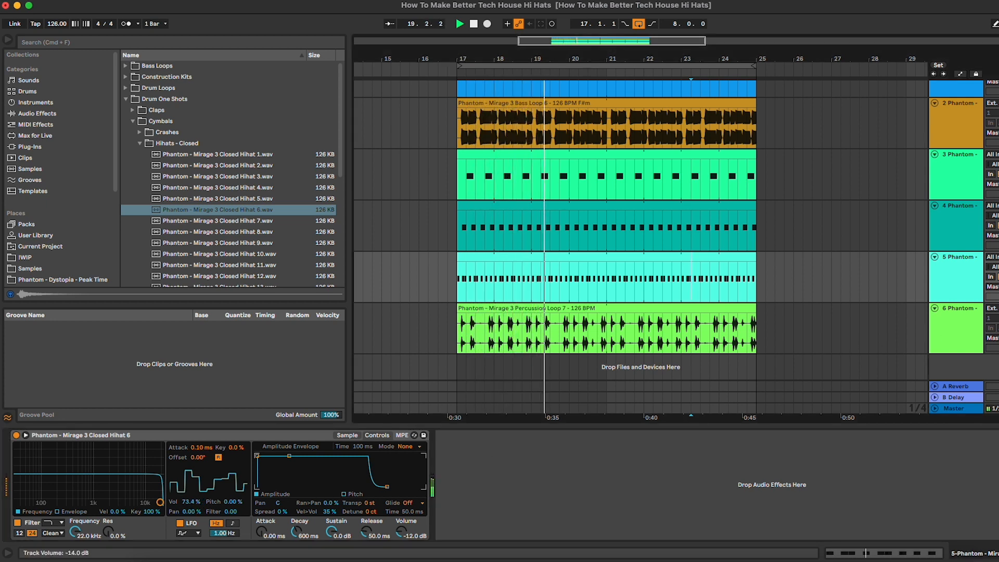
{"action": "left_click", "coordinate": [980, 273]}
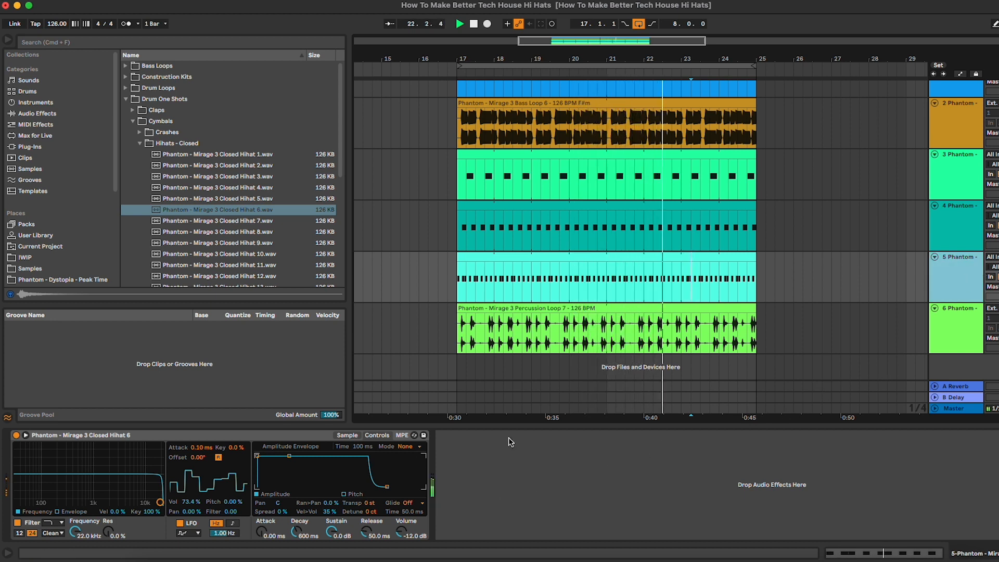
- Try the closed hi-hat's LFO pitch modulation at 83.6% during playback before settling on 5.13%
{"action": "left_click", "coordinate": [601, 273]}
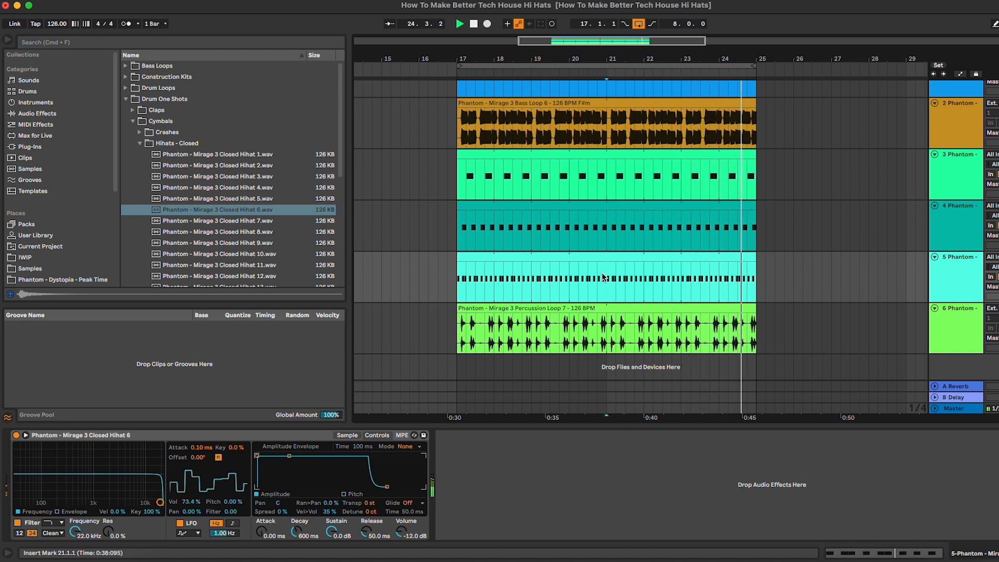
{"action": "key", "text": "space"}
{"action": "left_click", "coordinate": [311, 436]}
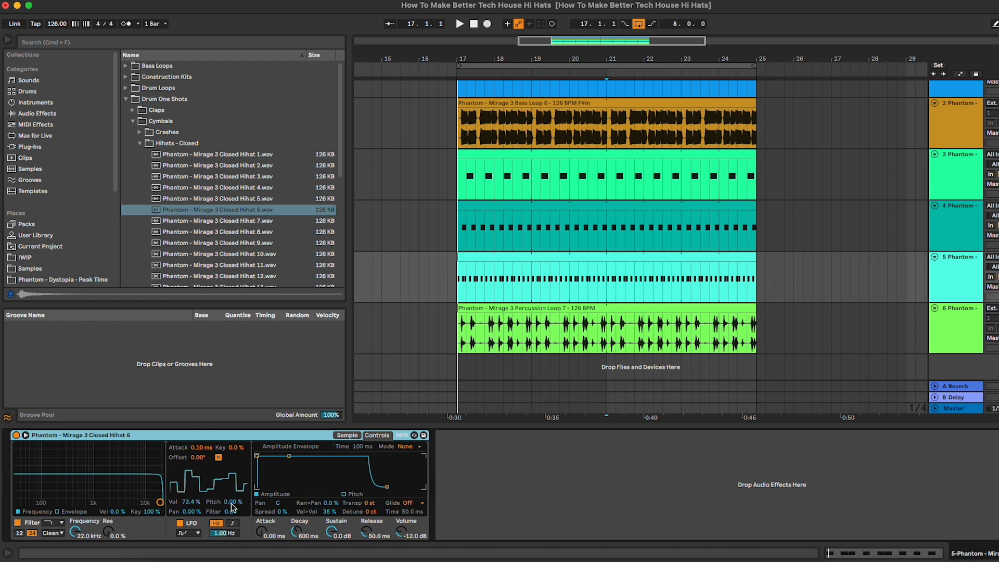
{"action": "left_click_drag", "start_coordinate": [232, 504], "coordinate": [232, 495]}
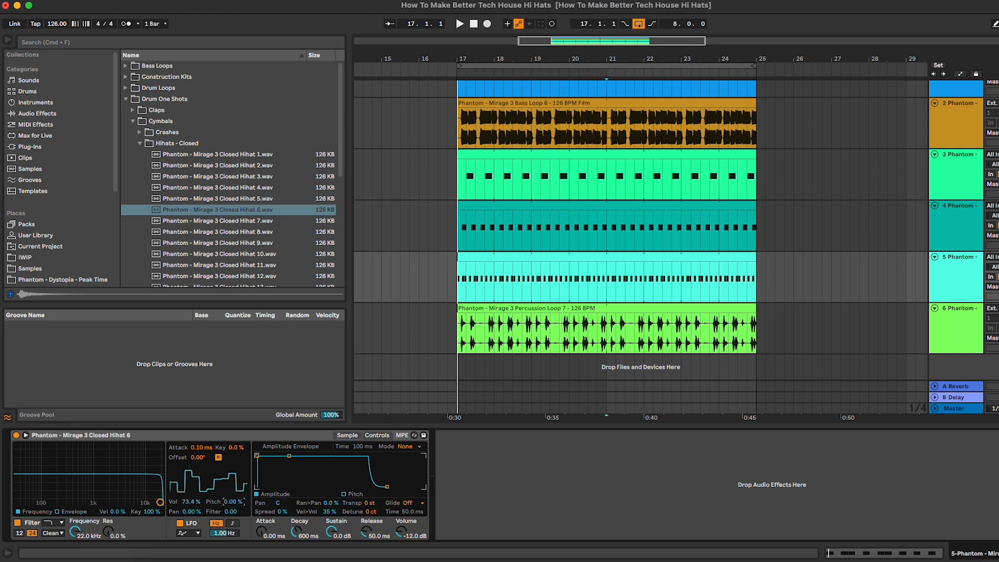
{"action": "key", "text": "space"}
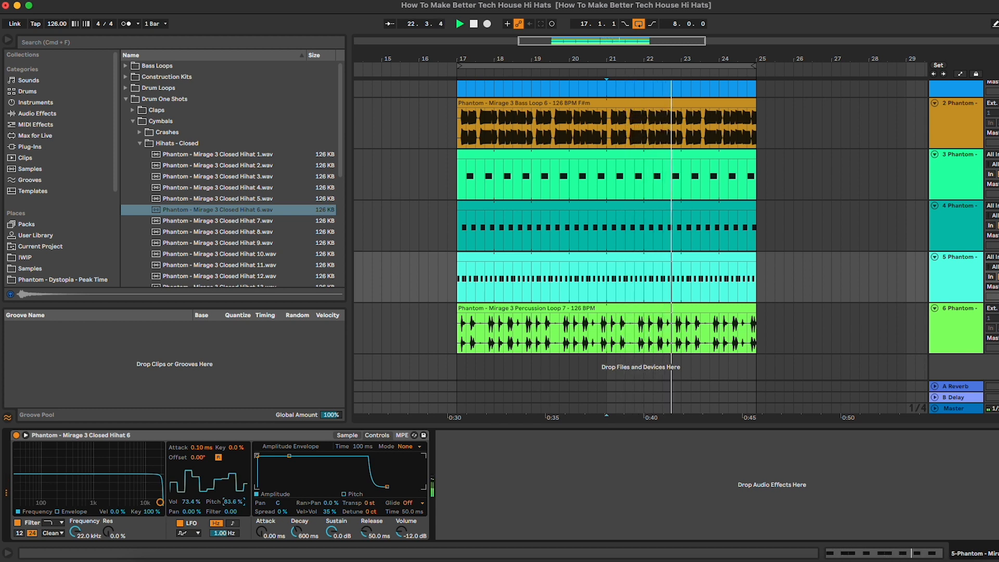
{"action": "mouse_move", "coordinate": [232, 502]}
{"action": "left_mouse_down"}
{"action": "mouse_move", "coordinate": [232, 528]}
{"action": "mouse_move", "coordinate": [232, 508]}
{"action": "left_mouse_up"}
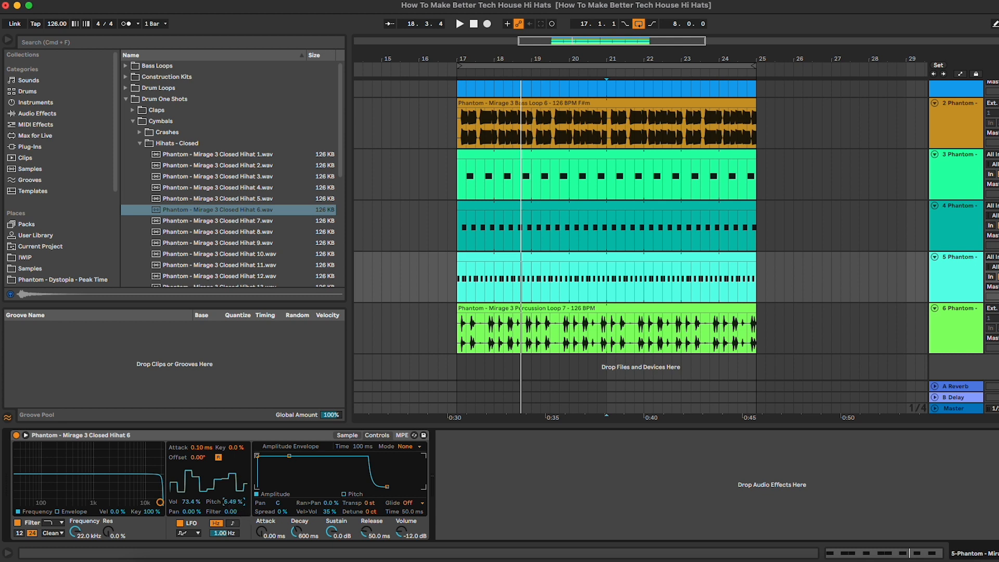
{"action": "key", "text": "space"}
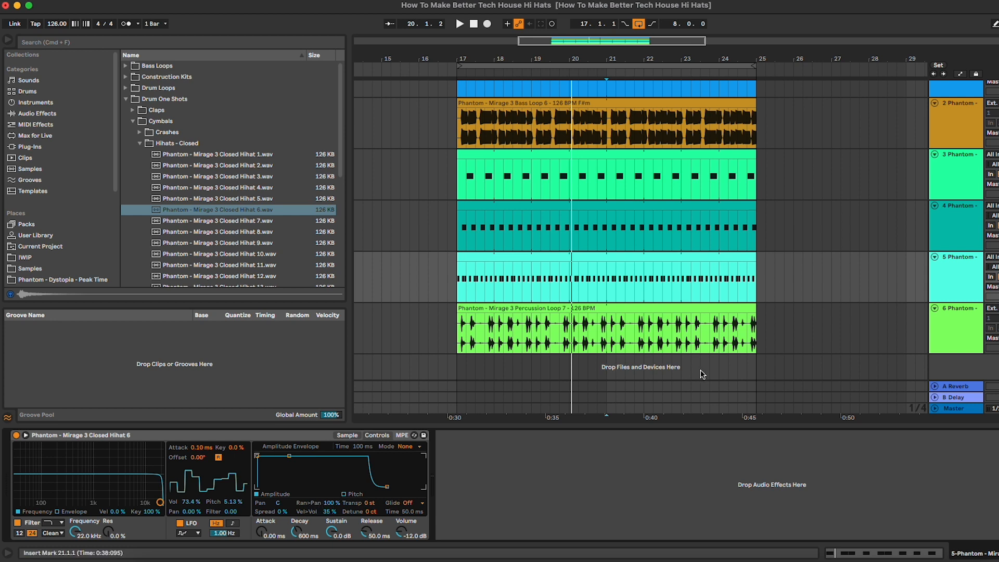
- Set the closed hi-hat's random panning amount to 32% while listening to the loop
{"action": "left_click", "coordinate": [550, 286]}
{"action": "key", "text": "space"}
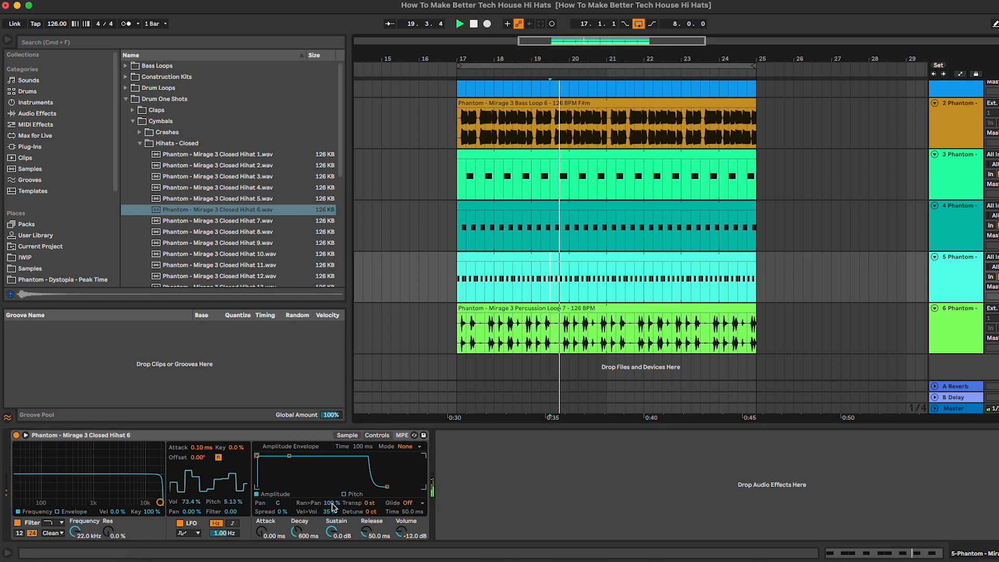
{"action": "mouse_move", "coordinate": [330, 503]}
{"action": "left_mouse_down"}
{"action": "mouse_move", "coordinate": [329, 538]}
{"action": "mouse_move", "coordinate": [331, 507]}
{"action": "left_mouse_up"}
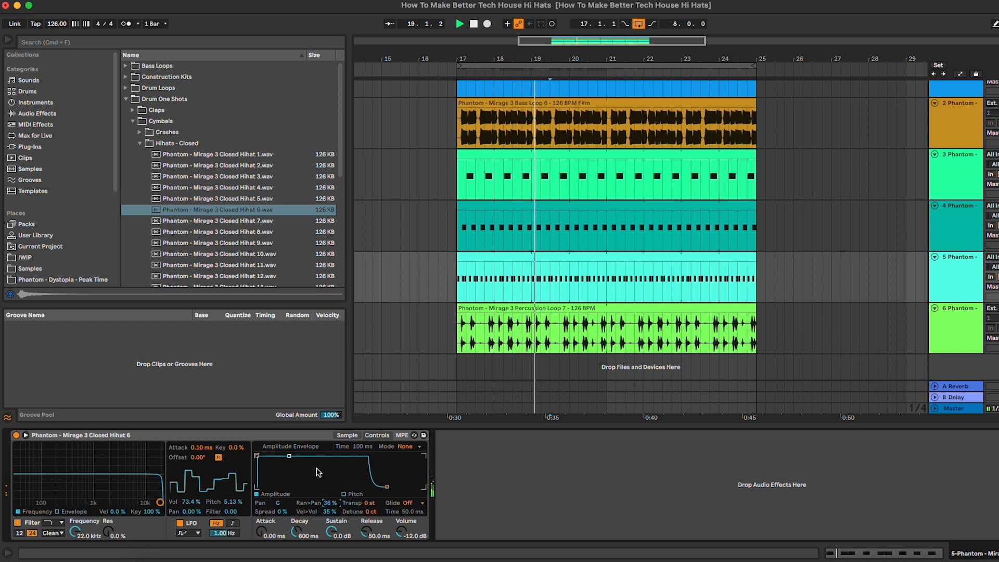
{"action": "left_click_drag", "start_coordinate": [330, 502], "coordinate": [330, 503]}
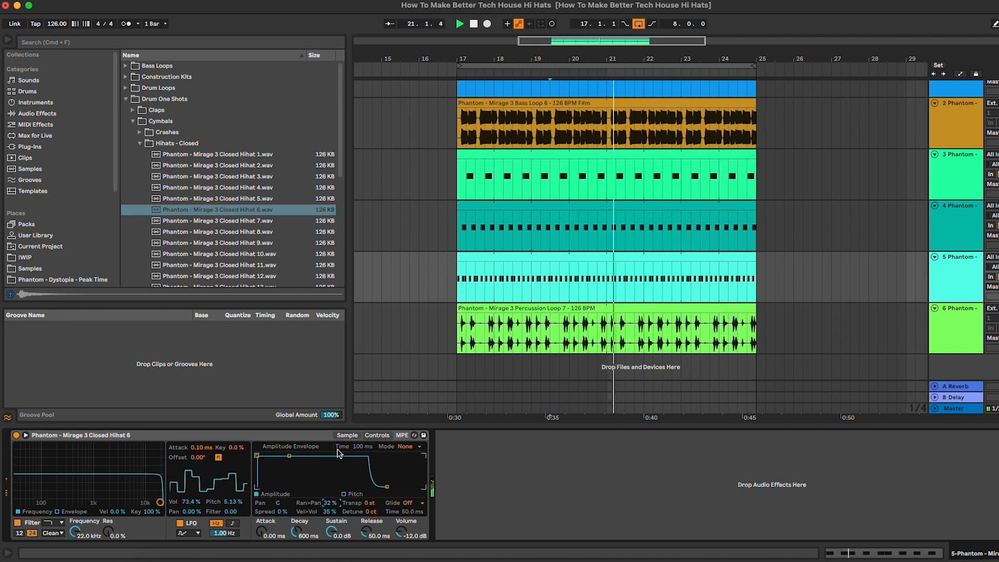
{"action": "key", "text": "space"}
{"action": "left_click", "coordinate": [700, 279]}
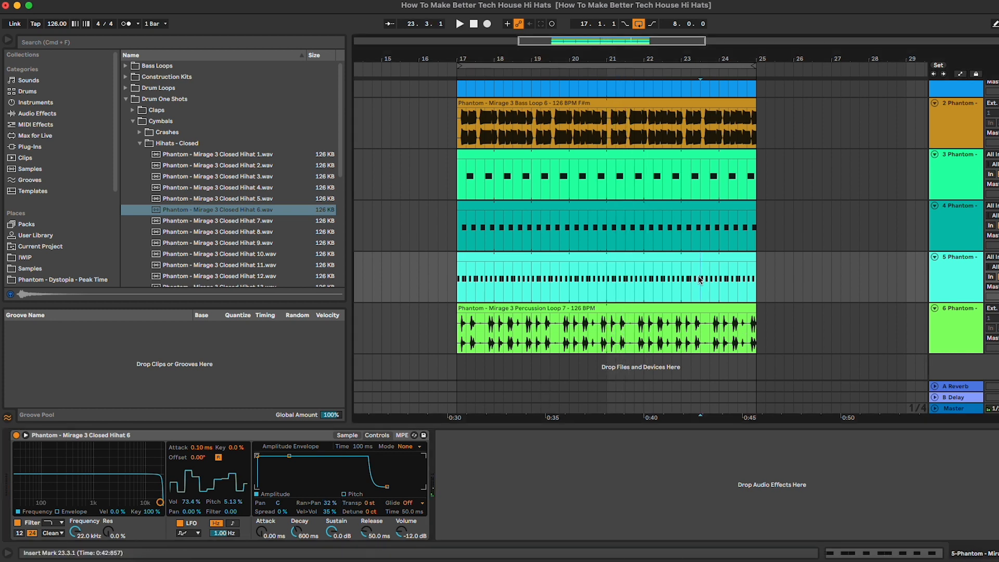
- Switch the open hi-hat sampler's LFO waveform to stepped random
{"action": "left_click", "coordinate": [960, 231]}
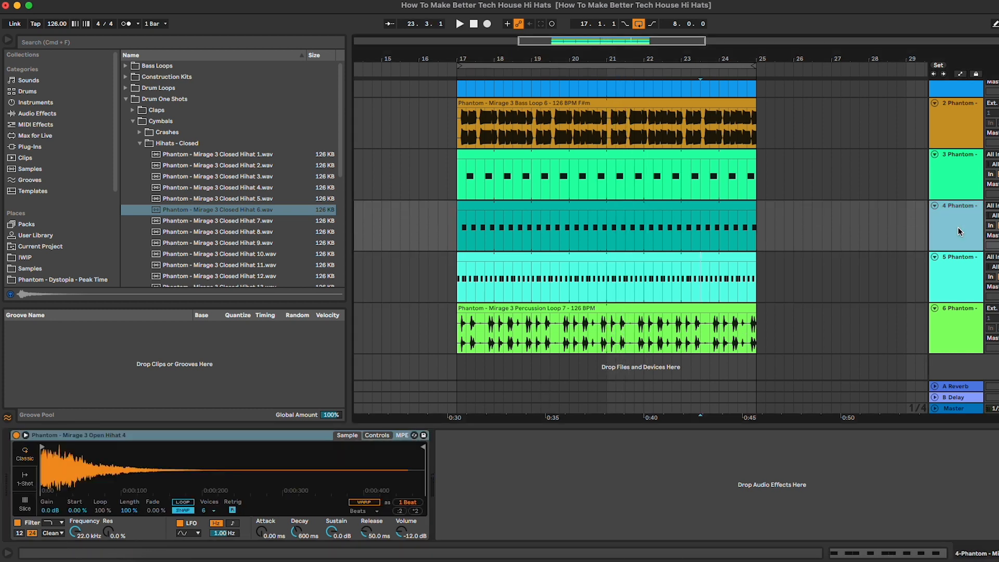
{"action": "left_click", "coordinate": [376, 435]}
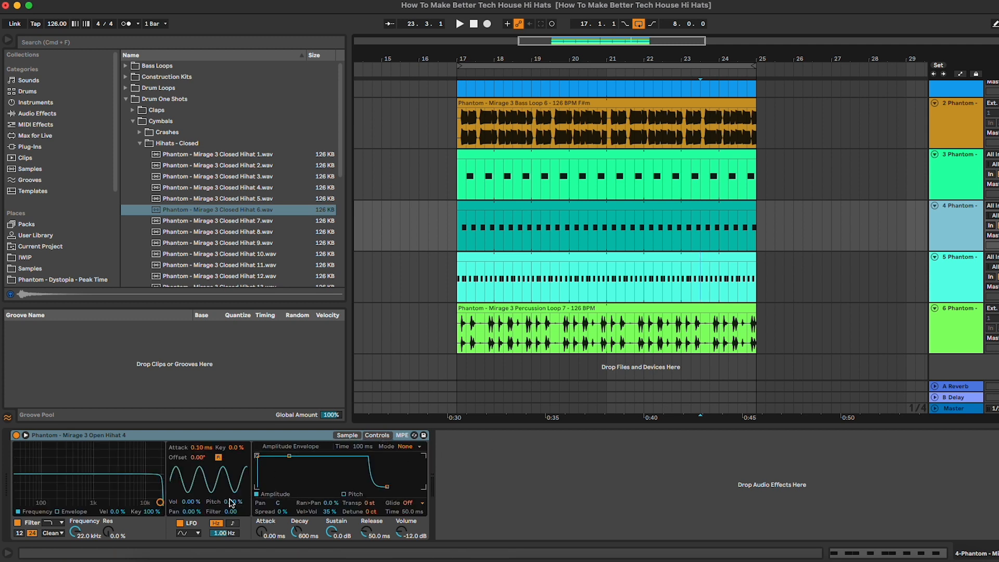
{"action": "left_click_drag", "start_coordinate": [233, 501], "coordinate": [233, 500]}
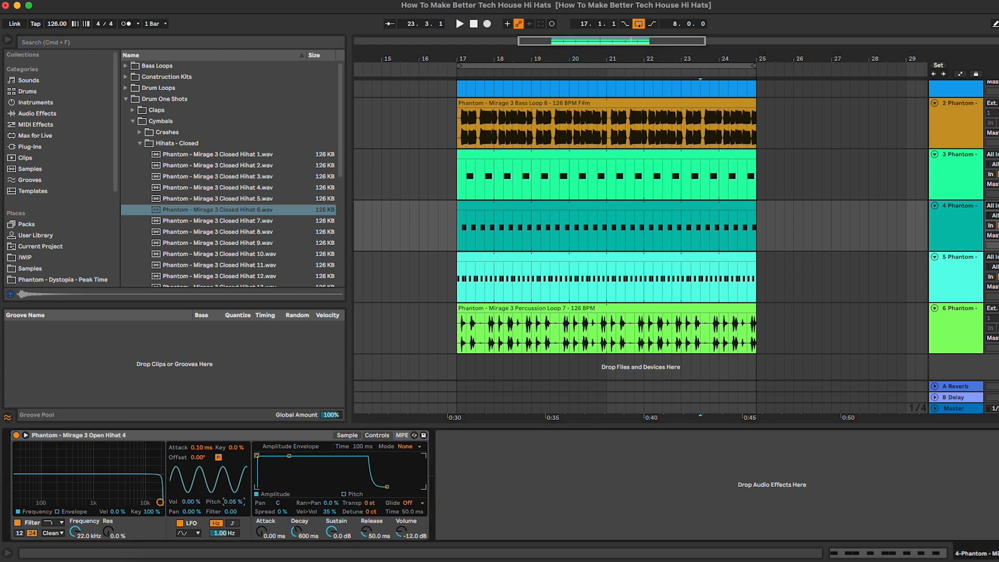
{"action": "left_click", "coordinate": [197, 534]}
{"action": "left_click", "coordinate": [194, 527]}
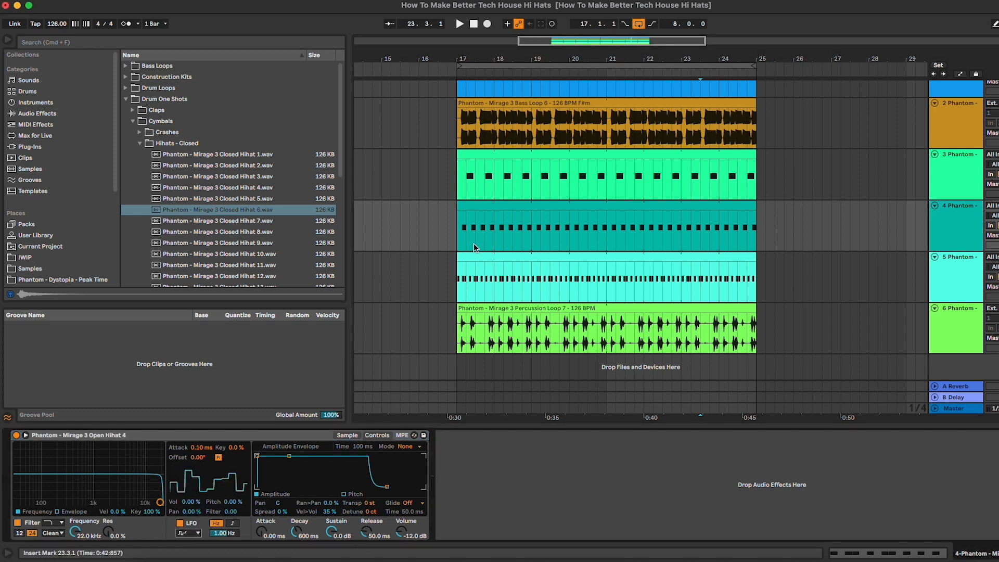
- Set the open hi-hat's LFO pitch modulation to 3.81% while playing the loop from bar 17
{"action": "left_click", "coordinate": [456, 232]}
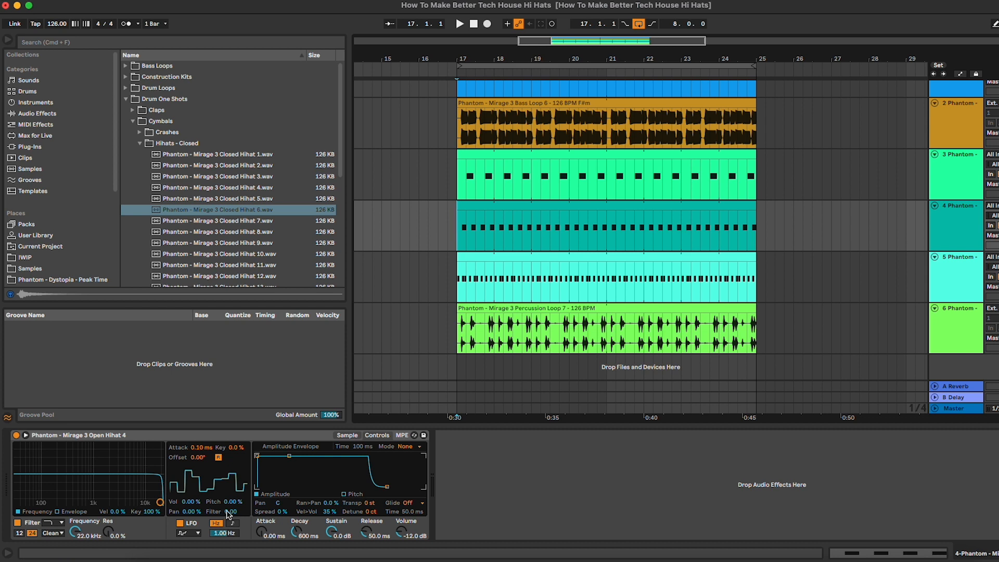
{"action": "key", "text": "space"}
{"action": "mouse_move", "coordinate": [230, 503]}
{"action": "left_mouse_down"}
{"action": "mouse_move", "coordinate": [231, 490]}
{"action": "mouse_move", "coordinate": [233, 502]}
{"action": "left_mouse_up"}
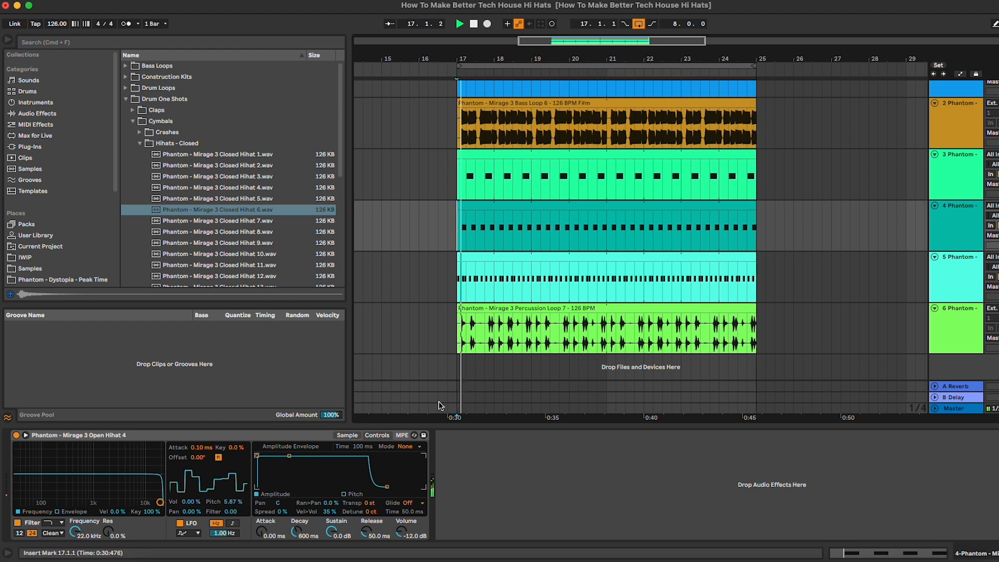
{"action": "left_click_drag", "start_coordinate": [234, 503], "coordinate": [234, 511]}
{"action": "key", "text": "space"}
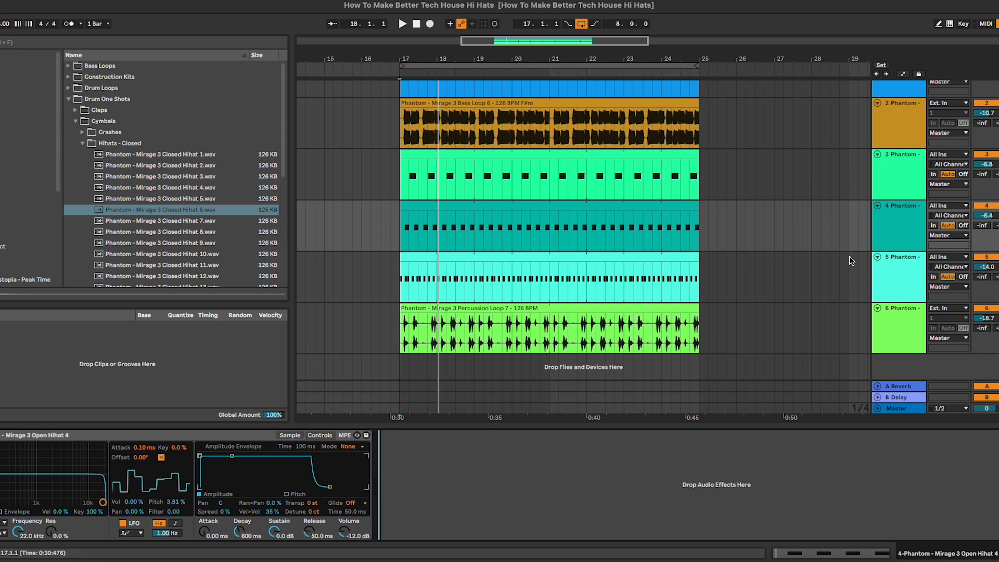
- Search the audio effects for "redu", add Redux to the closed hi-hat track, and play the loop from bar 17
{"action": "left_click", "coordinate": [882, 281]}
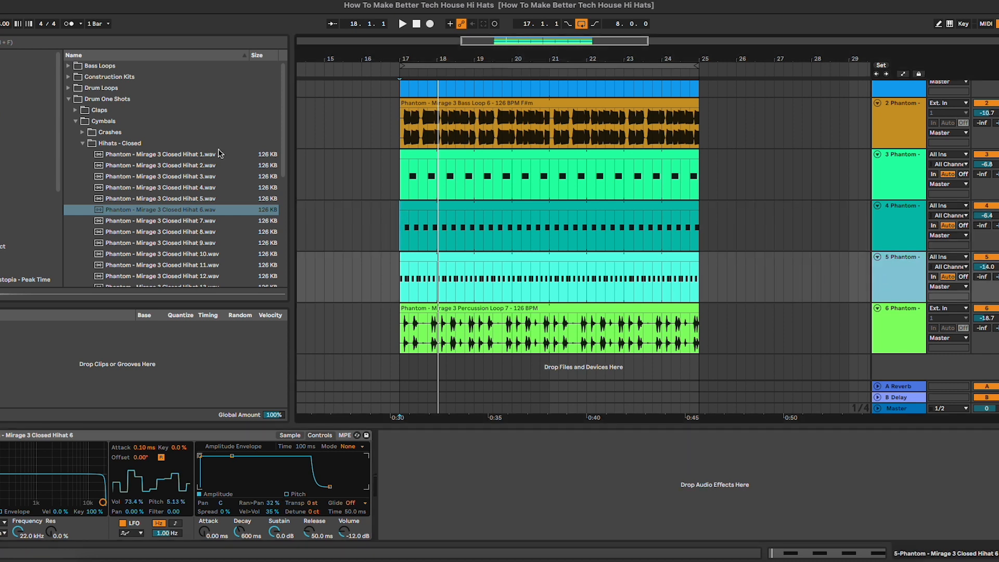
{"action": "left_click", "coordinate": [5, 115]}
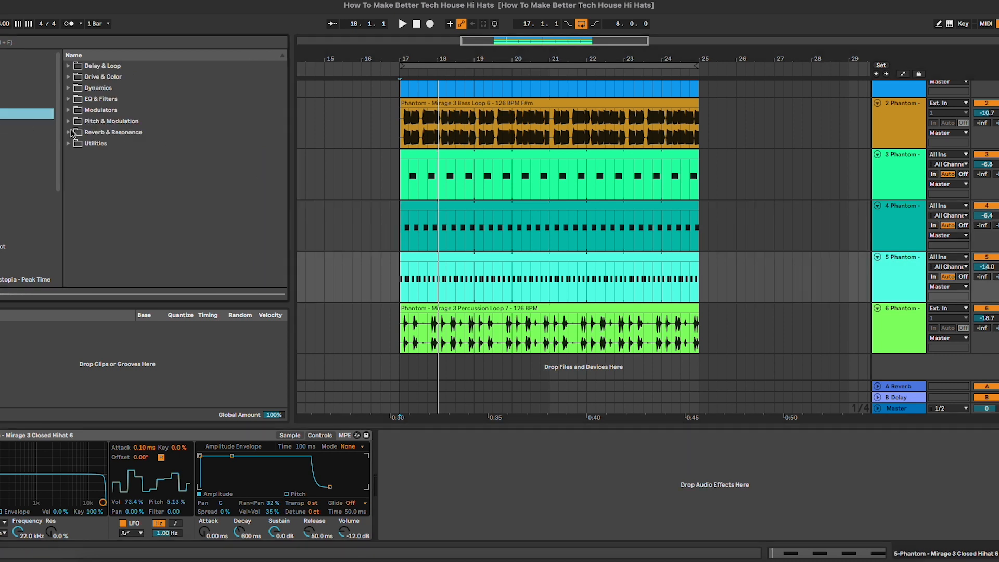
{"action": "left_click", "coordinate": [76, 40]}
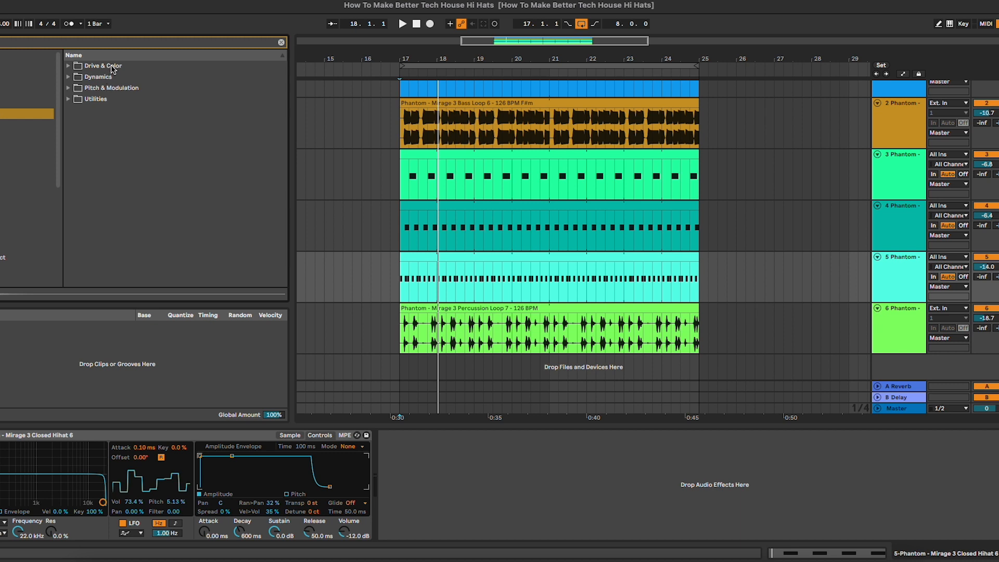
{"action": "type", "text": "u"}
{"action": "left_click", "coordinate": [113, 68]}
{"action": "left_click_drag", "start_coordinate": [97, 77], "coordinate": [450, 461]}
{"action": "key", "text": "space"}
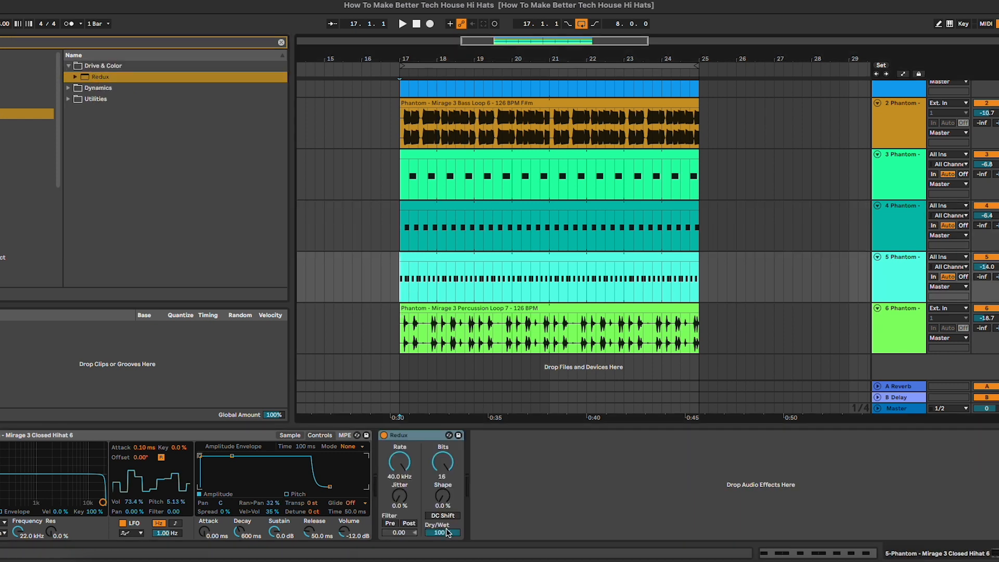
{"action": "left_click", "coordinate": [445, 256]}
{"action": "key", "text": "space"}
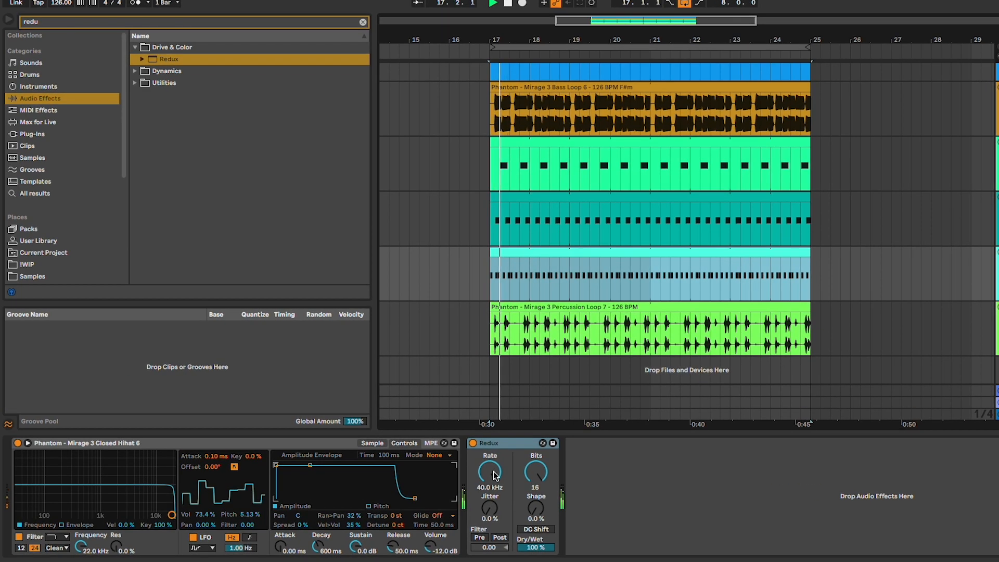
- Set the closed hi-hat's Redux rate to 8.45 kHz and its dry/wet to 33% while playing the loop
{"action": "left_click_drag", "start_coordinate": [494, 475], "coordinate": [494, 507]}
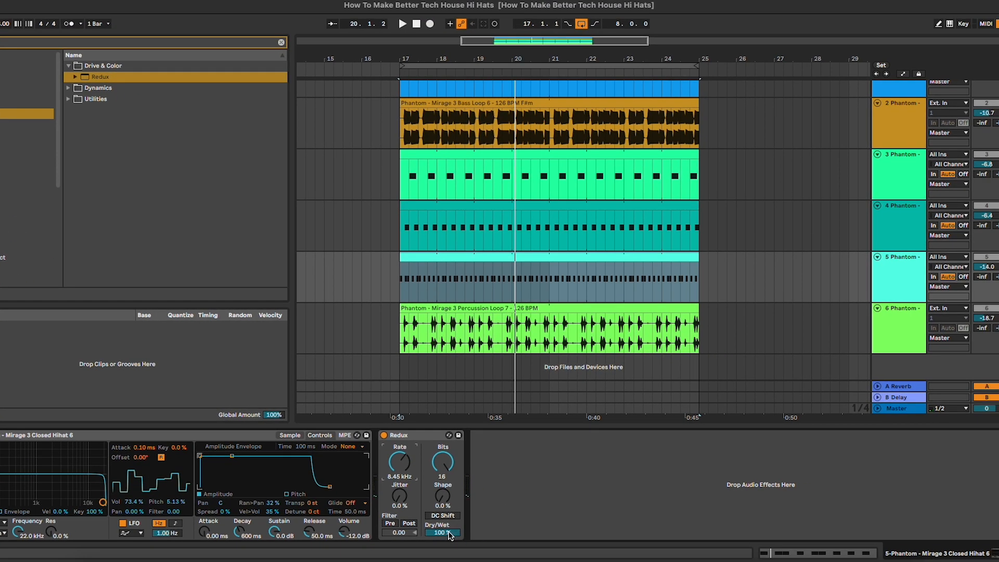
{"action": "left_click_drag", "start_coordinate": [451, 535], "coordinate": [450, 559]}
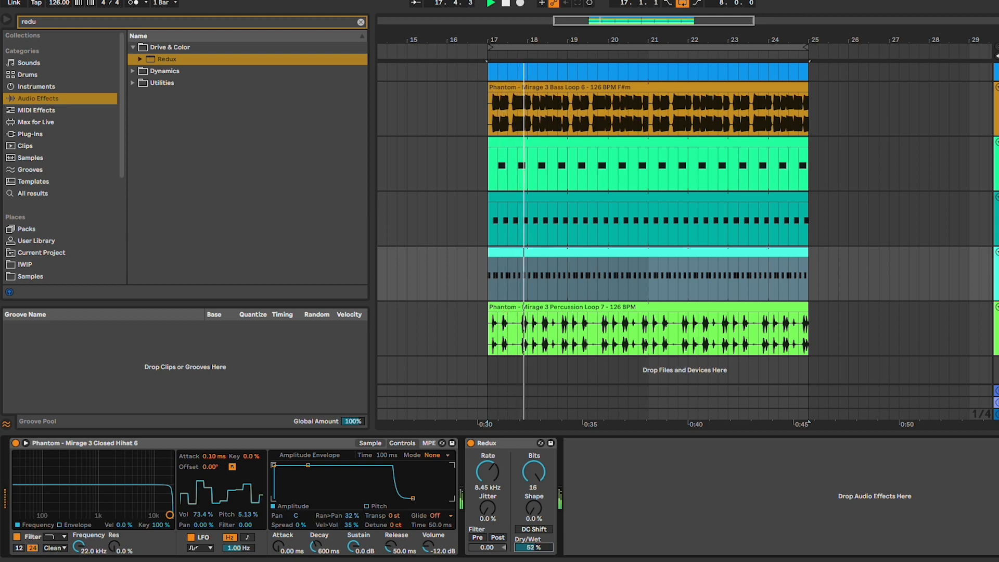
{"action": "left_click_drag", "start_coordinate": [542, 549], "coordinate": [543, 552]}
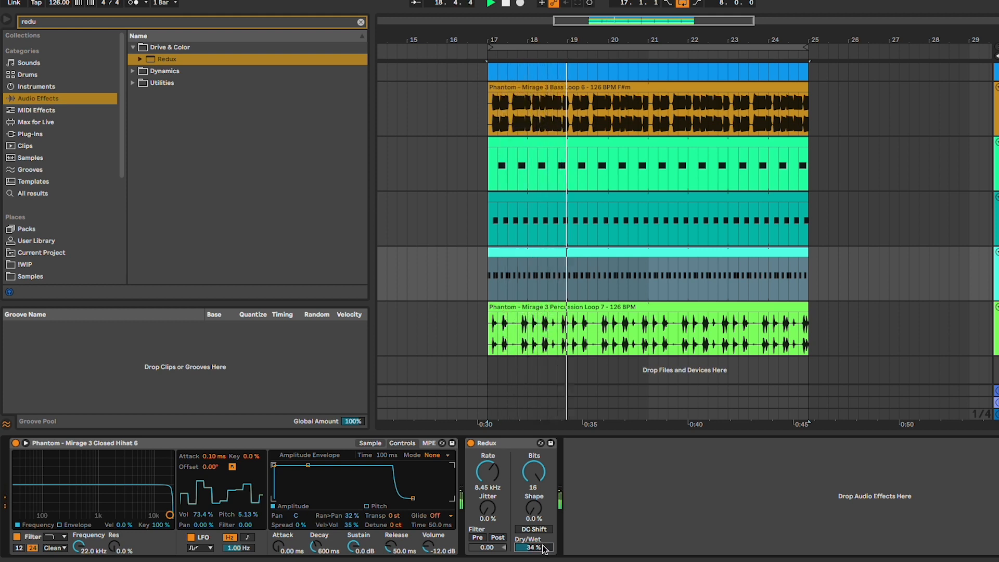
{"action": "left_click", "coordinate": [518, 442]}
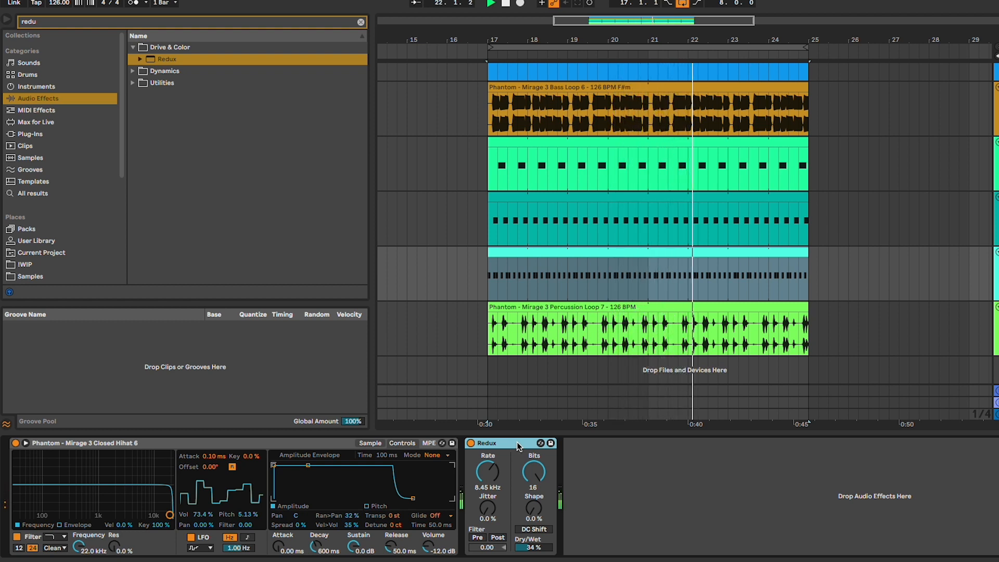
{"action": "left_click_drag", "start_coordinate": [534, 547], "coordinate": [534, 549]}
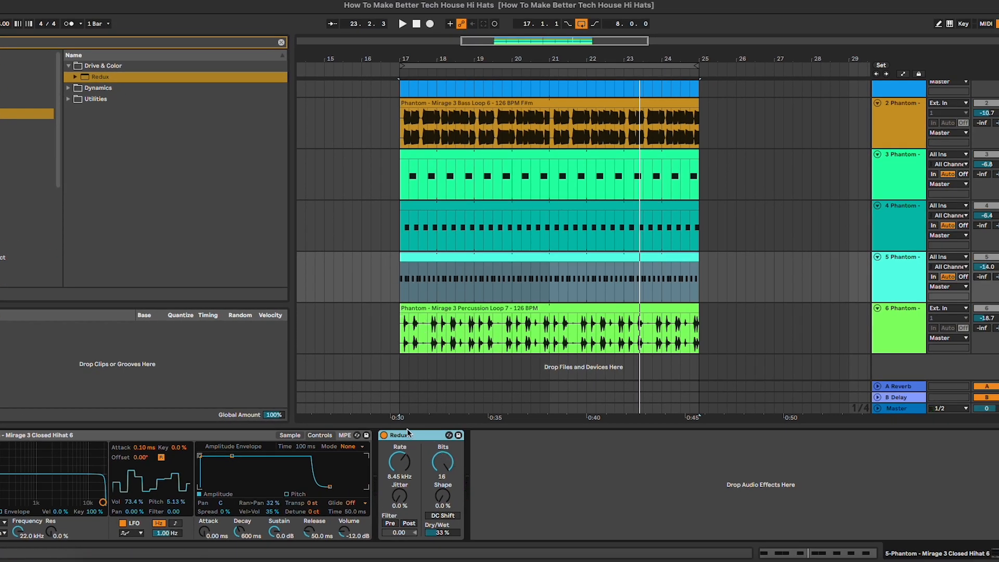
- Add the D16 Group Decimort 2 plug-in after Redux on the closed hi-hat track, and turn Redux off
{"action": "left_click", "coordinate": [280, 42]}
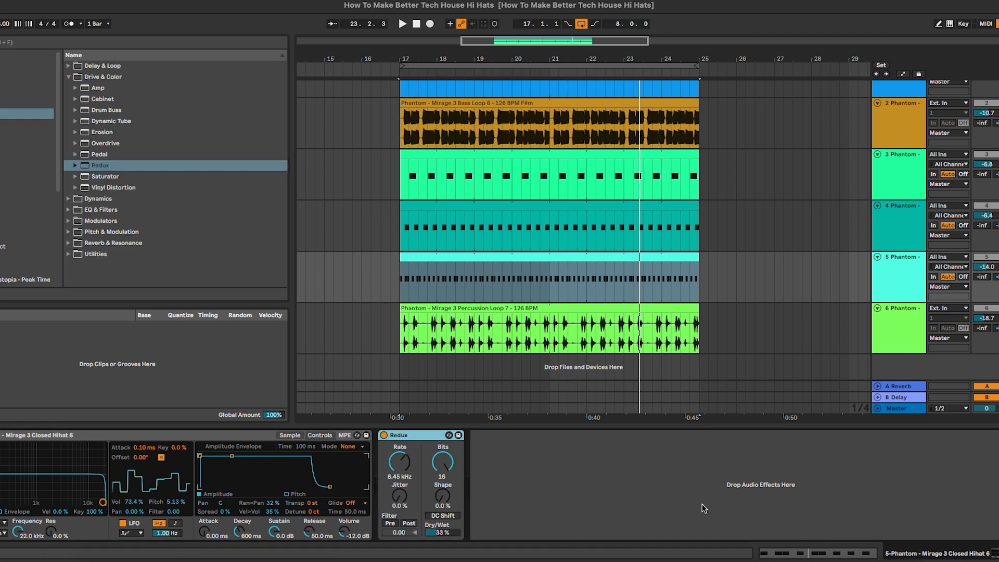
{"action": "left_click", "coordinate": [26, 147]}
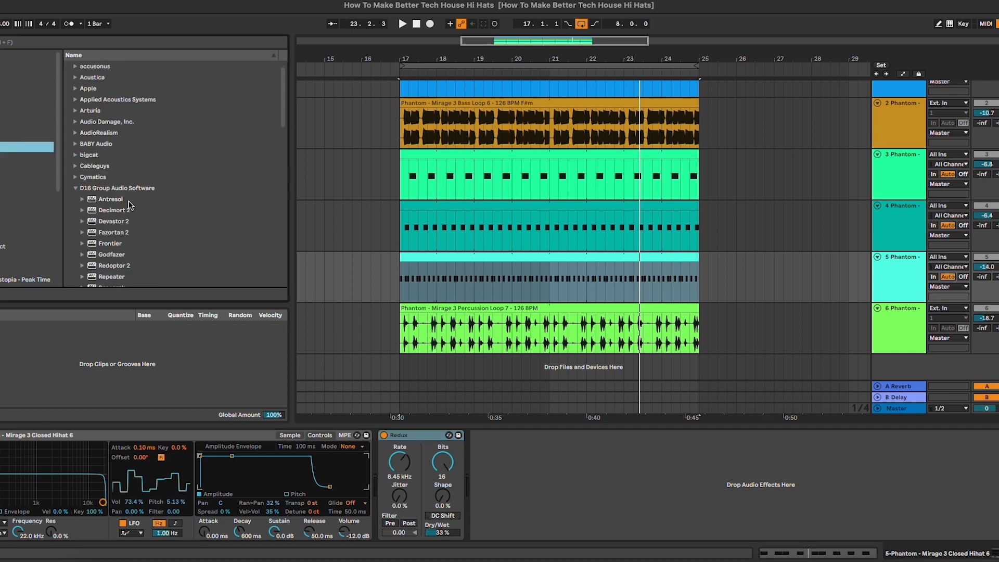
{"action": "scroll", "coordinate": [130, 205], "scroll_direction": "down", "scroll_amount": 1}
{"action": "left_click_drag", "start_coordinate": [115, 204], "coordinate": [542, 455]}
{"action": "left_click_drag", "start_coordinate": [527, 230], "coordinate": [433, 141]}
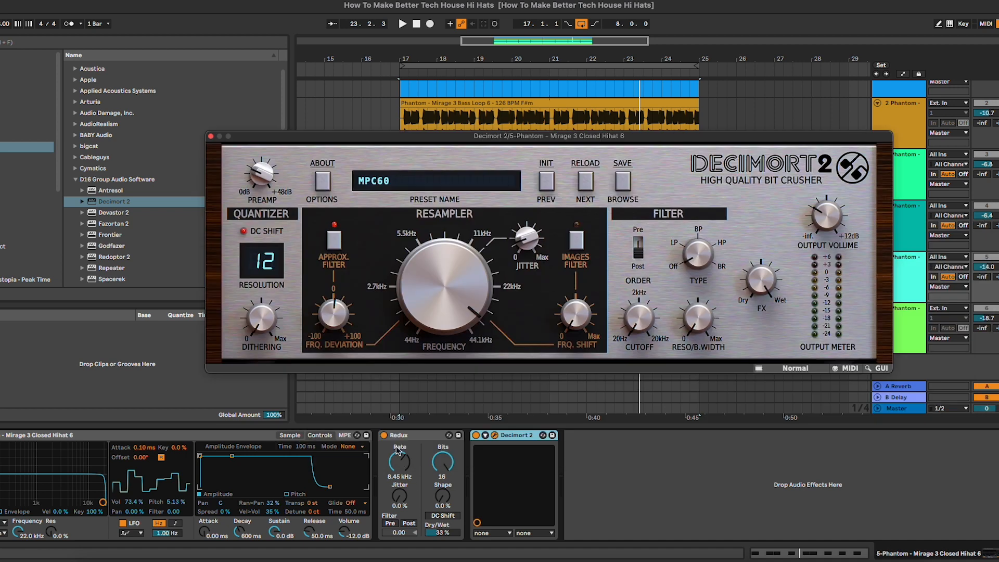
{"action": "left_click", "coordinate": [384, 435]}
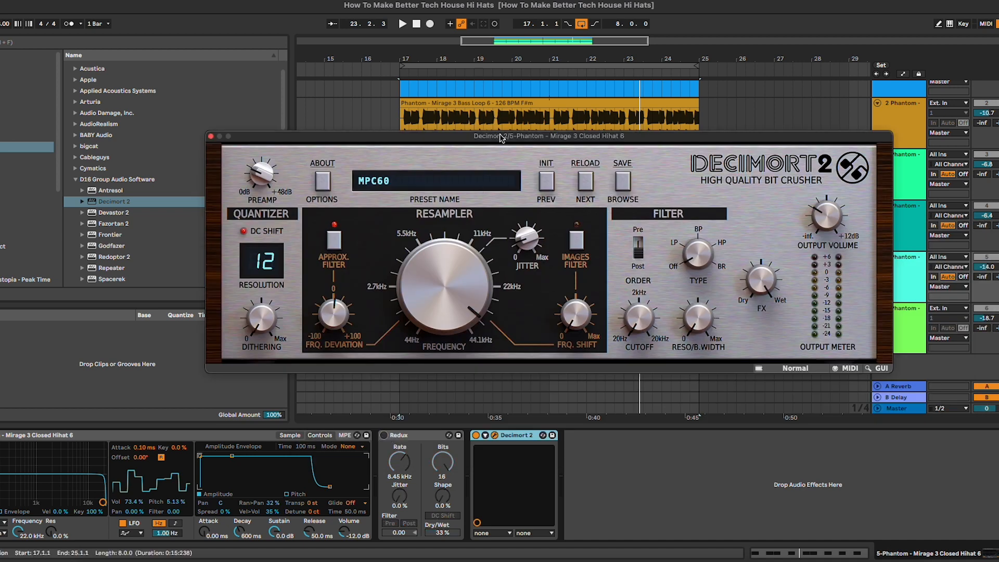
- Load the "Over the Top" preset in the closed hi-hat's Decimort 2, adjust its FX dry/wet mix, and close the plug-in
{"action": "left_click_drag", "start_coordinate": [501, 137], "coordinate": [457, 119]}
{"action": "left_click", "coordinate": [425, 164]}
{"action": "scroll", "coordinate": [672, 482], "scroll_direction": "right", "scroll_amount": 2}
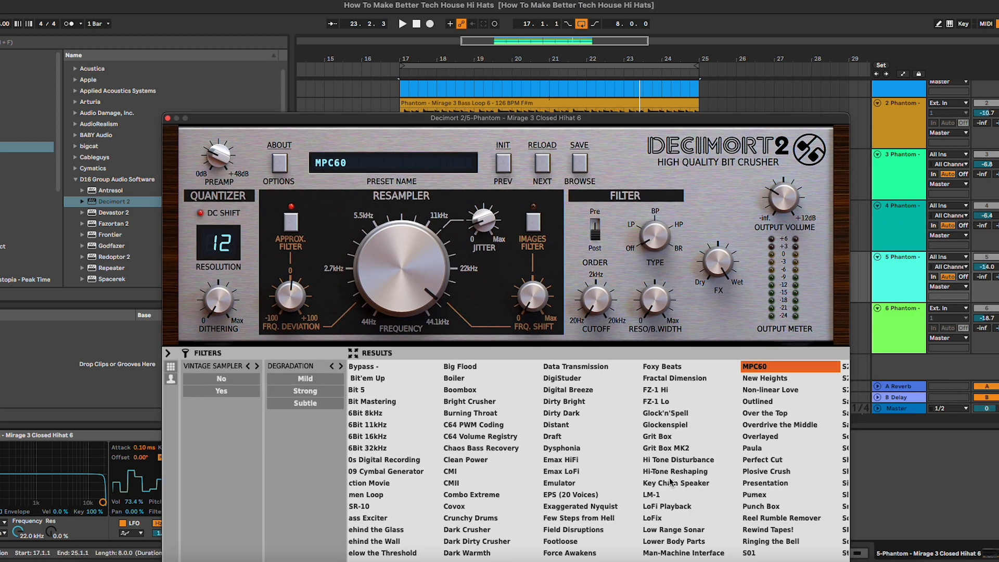
{"action": "scroll", "coordinate": [687, 477], "scroll_direction": "right", "scroll_amount": 1}
{"action": "left_click", "coordinate": [752, 413]}
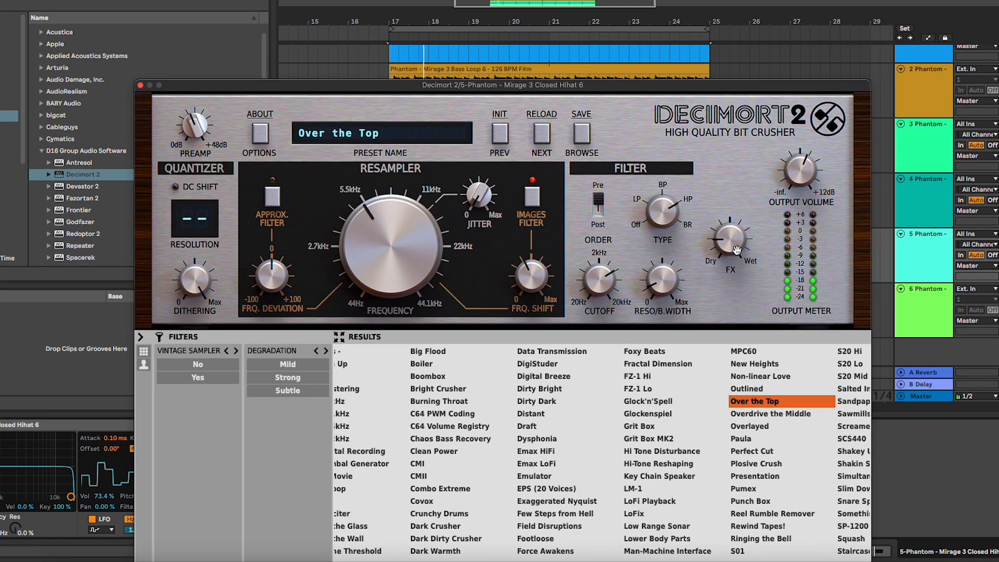
{"action": "left_click_drag", "start_coordinate": [736, 250], "coordinate": [738, 263]}
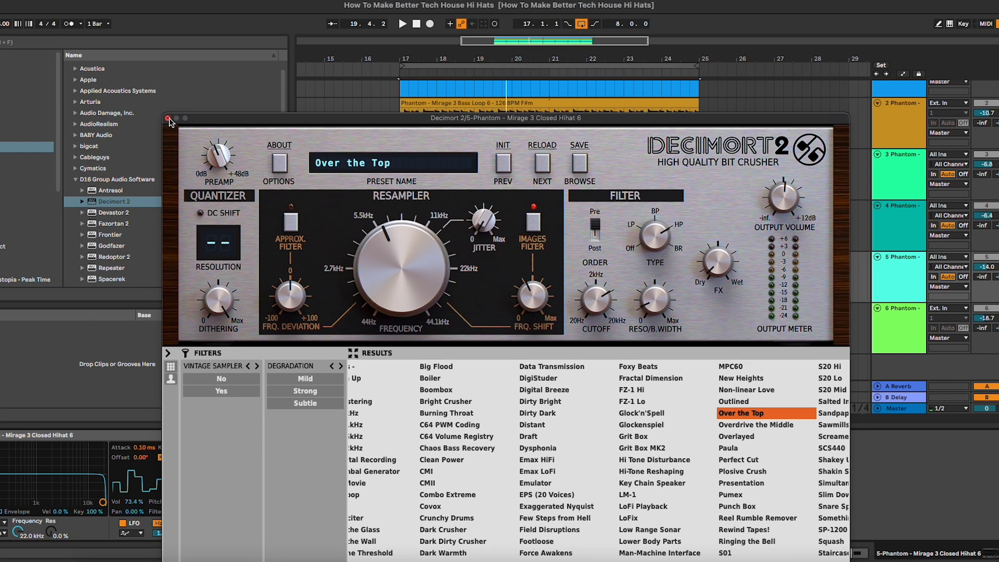
{"action": "left_click", "coordinate": [168, 120]}
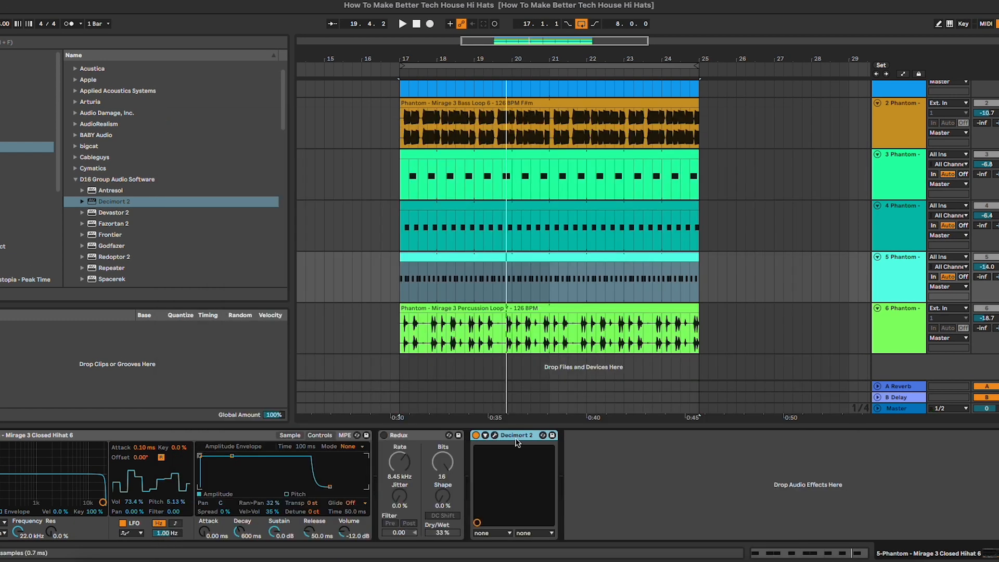
- Copy the closed hi-hat's Decimort 2 onto the open hi-hat track and play the loop from bar 17
{"action": "left_click", "coordinate": [474, 240]}
{"action": "left_click", "coordinate": [609, 503]}
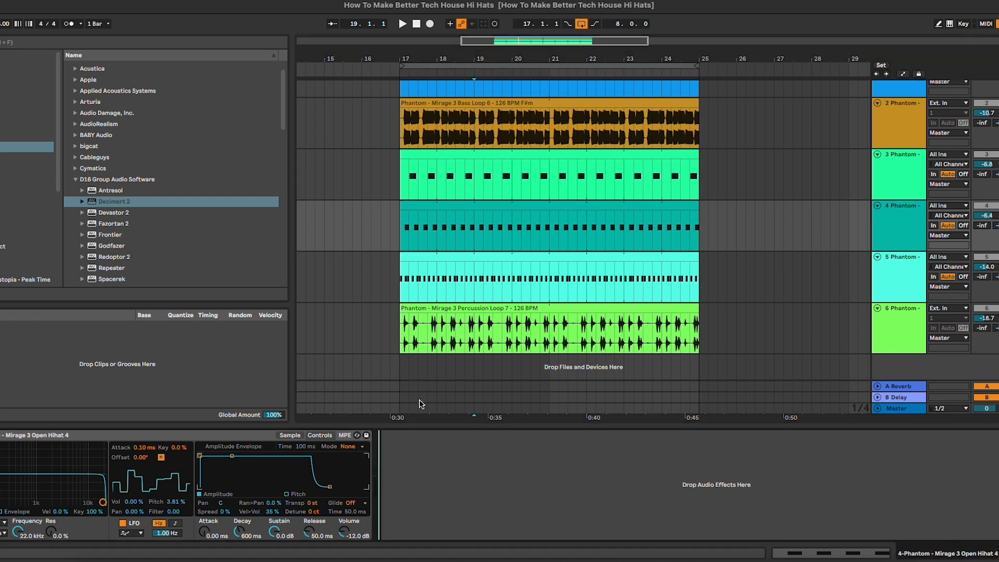
{"action": "key", "text": "super+v"}
{"action": "left_click", "coordinate": [402, 236]}
{"action": "key", "text": "space"}
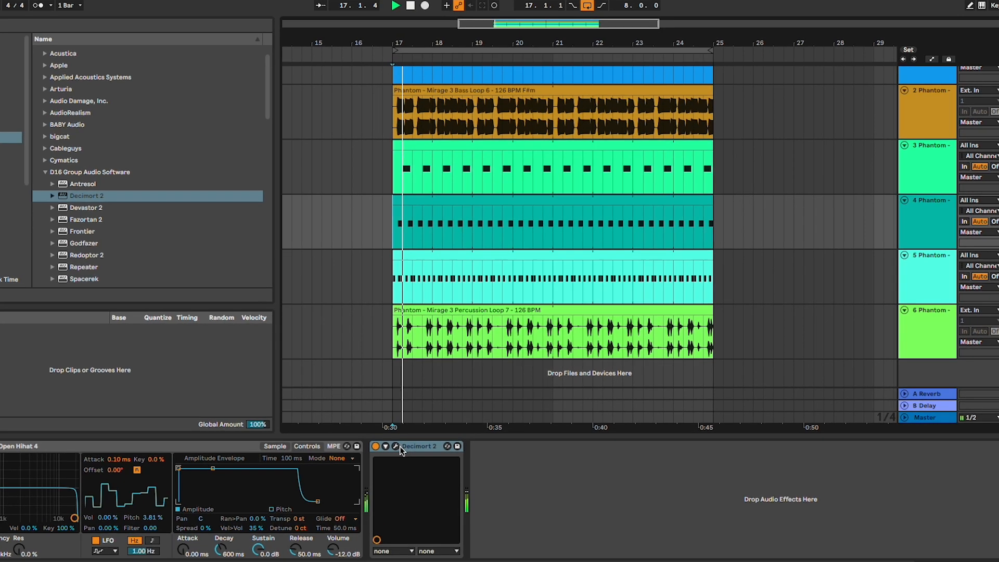
- Audition presets such as Grit Box in the open hi-hat's Decimort 2, load Emax LoFi, and close the plug-in
{"action": "left_click", "coordinate": [407, 435]}
{"action": "left_click", "coordinate": [395, 446]}
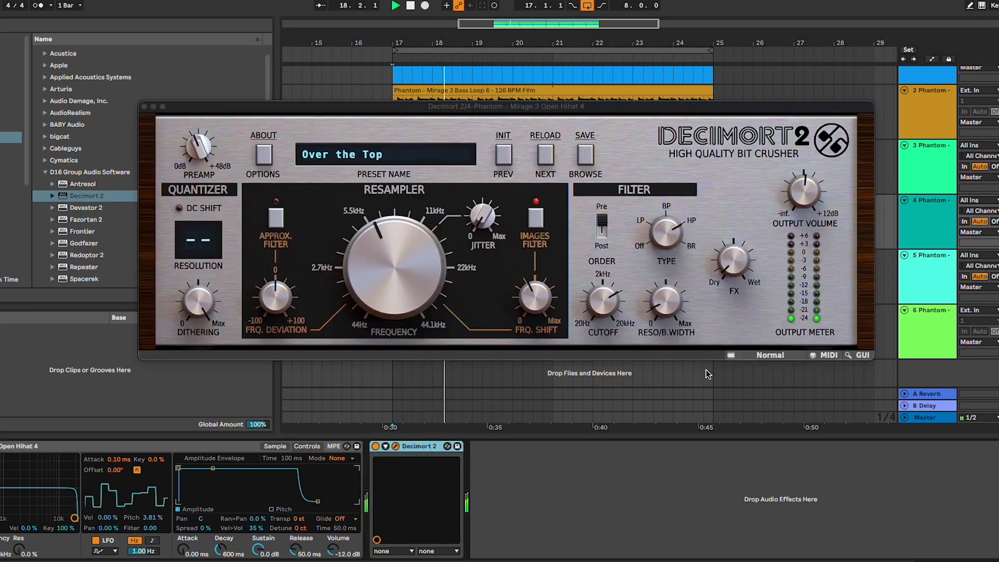
{"action": "left_click", "coordinate": [388, 161]}
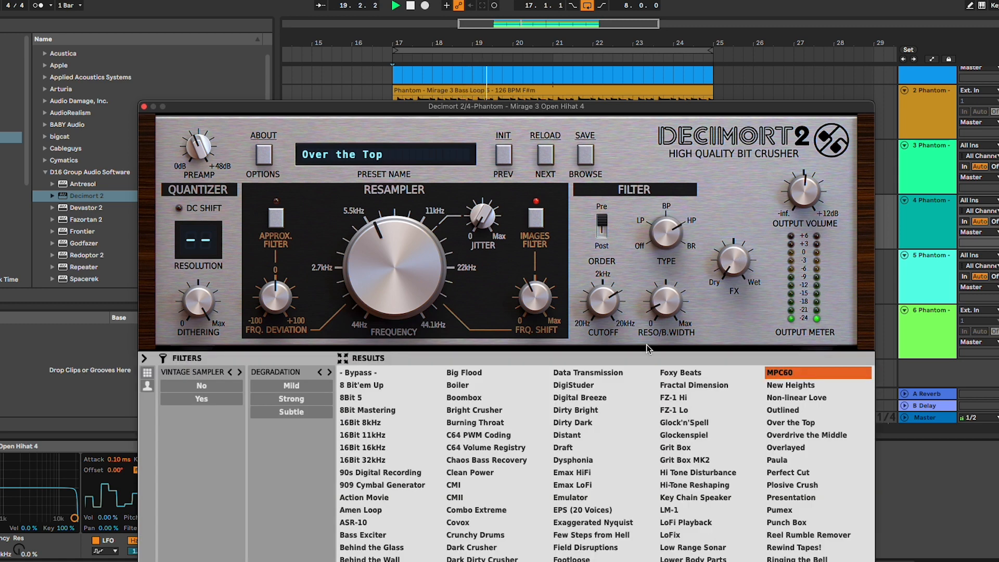
{"action": "left_click", "coordinate": [707, 420]}
{"action": "left_click", "coordinate": [707, 448]}
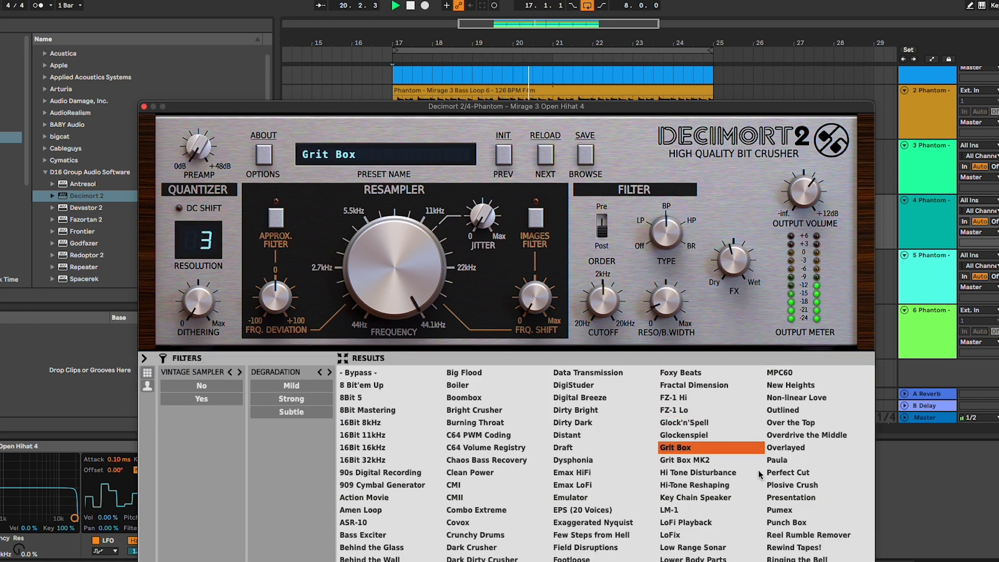
{"action": "left_click", "coordinate": [697, 472]}
{"action": "left_click", "coordinate": [788, 472]}
{"action": "left_click", "coordinate": [576, 483]}
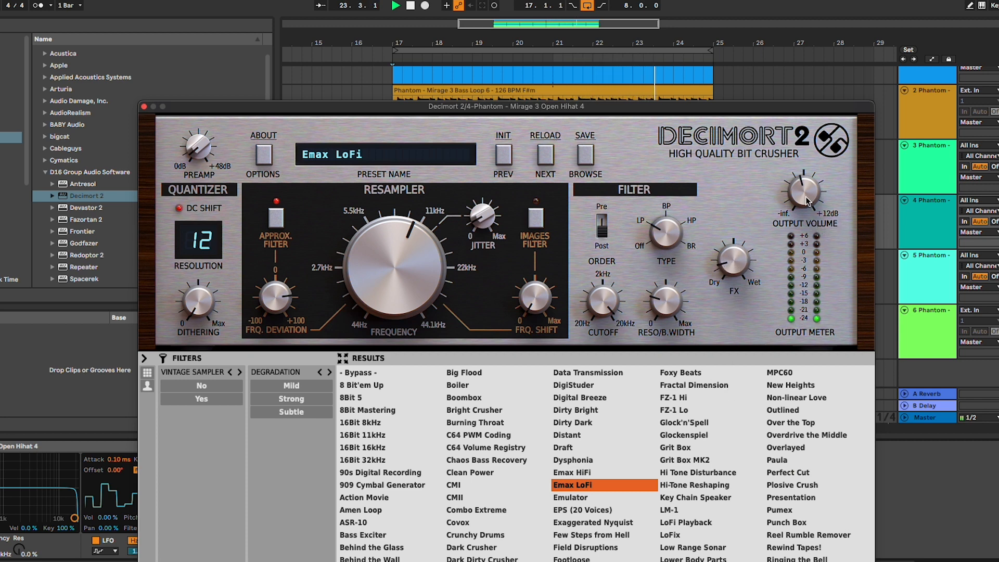
{"action": "left_click", "coordinate": [144, 106]}
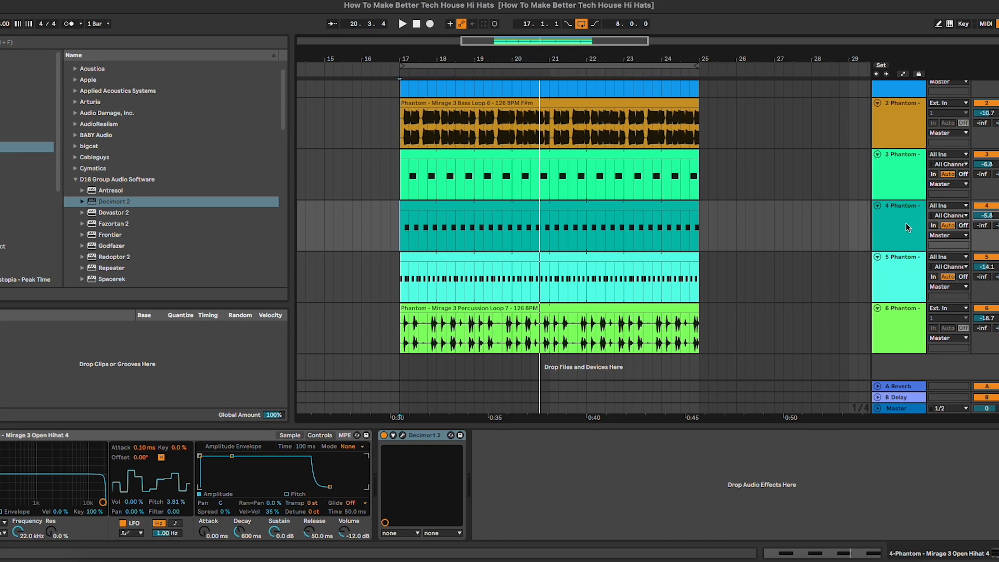
- Group the open and closed hi-hat tracks and name the group HiHat
{"action": "left_click", "coordinate": [935, 223]}
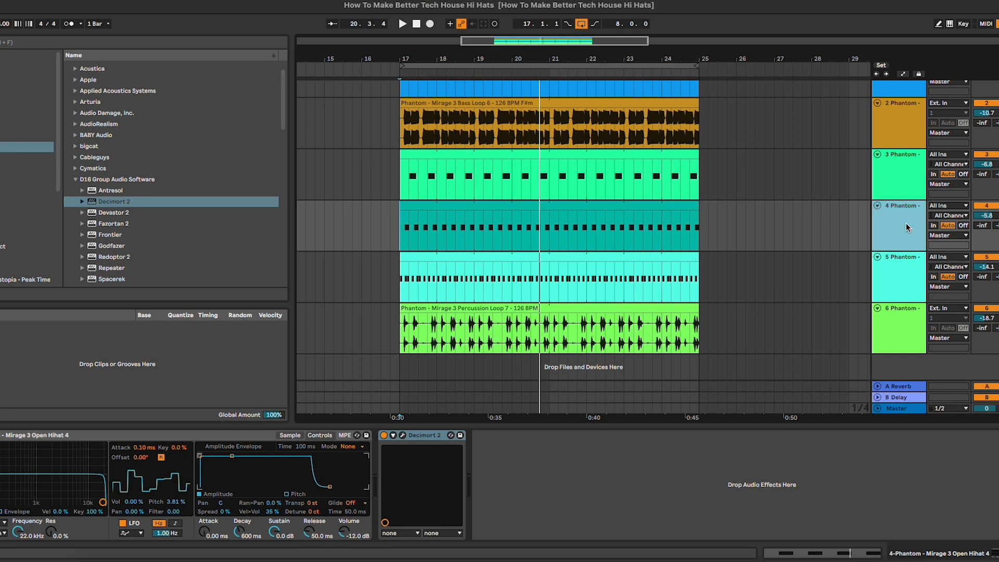
{"action": "left_click", "coordinate": [906, 264], "text": "shift"}
{"action": "key", "text": "ctrl+g"}
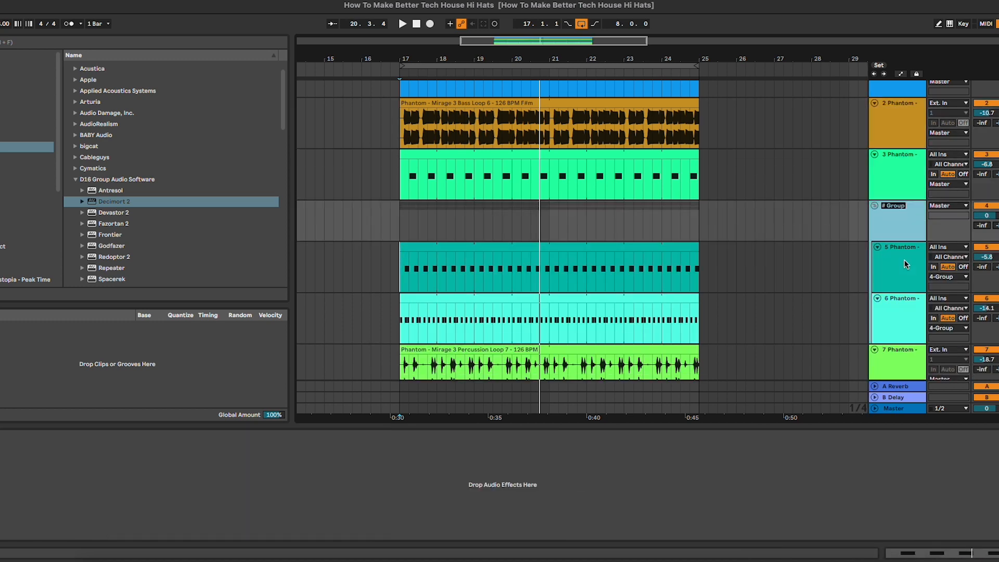
{"action": "type", "text": "HiHat"}
{"action": "key", "text": "Return"}
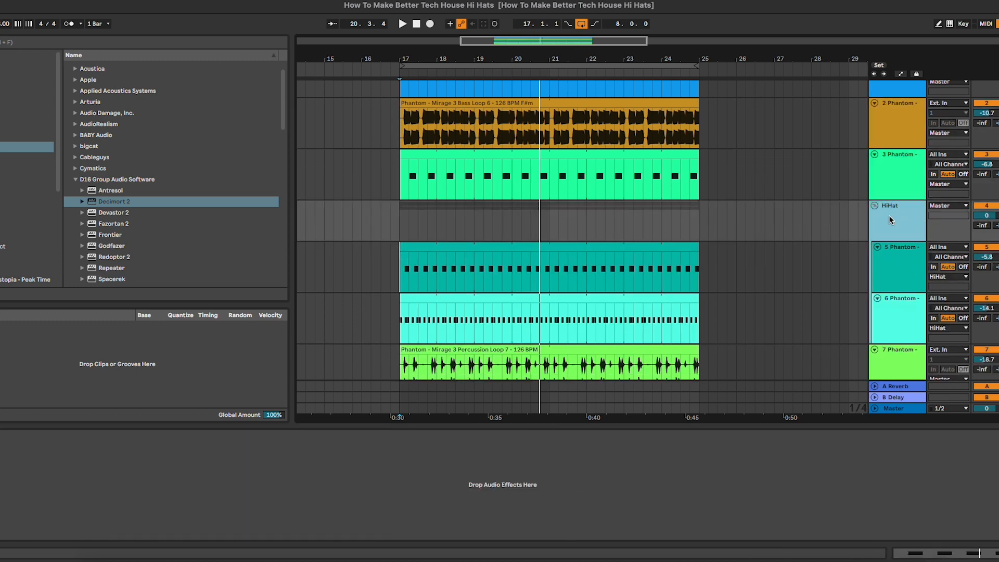
- Search the audio effects for "voc" and "lfo", and add Vocoder followed by LFO to the HiHat group
{"action": "left_click", "coordinate": [3, 114]}
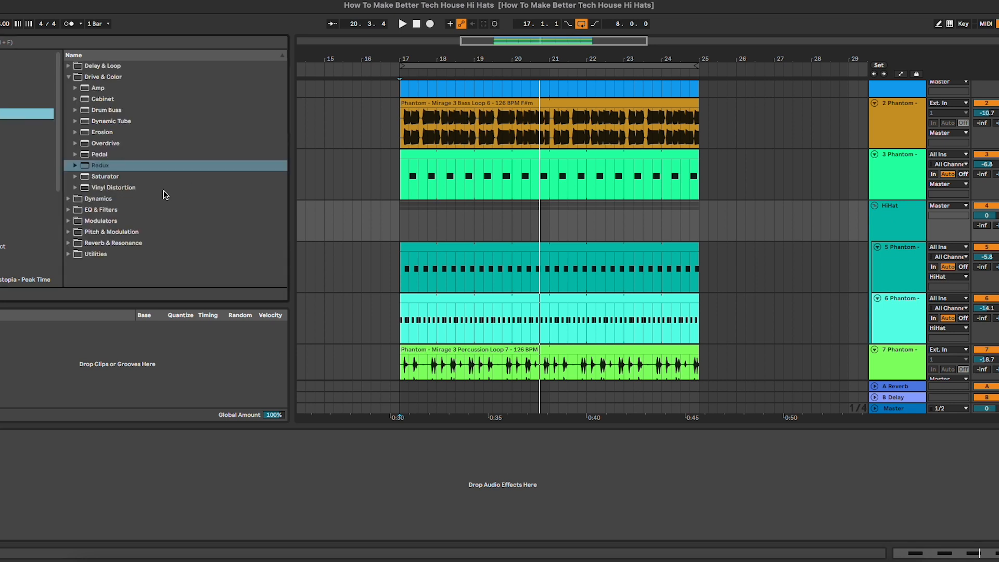
{"action": "left_click", "coordinate": [88, 42]}
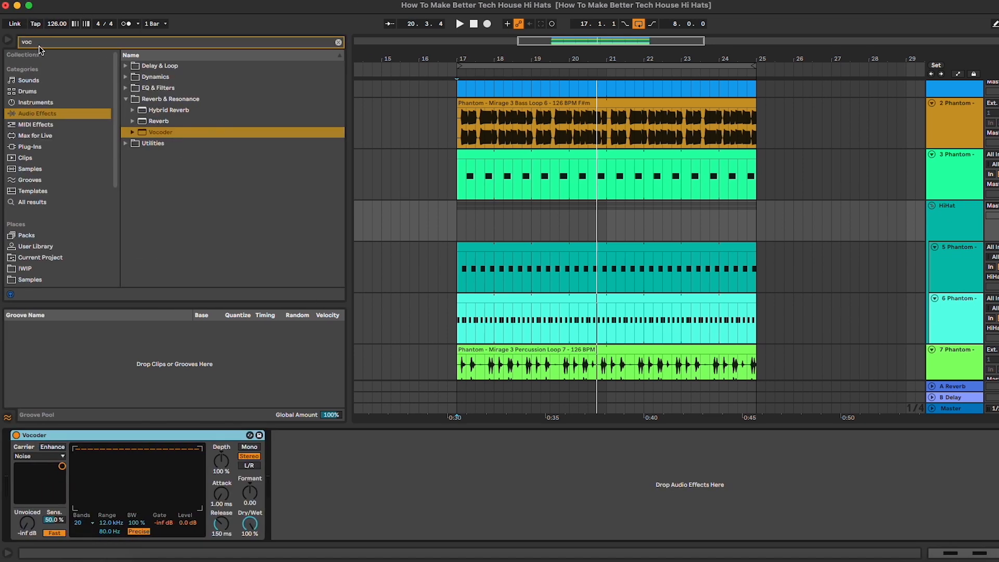
{"action": "key", "text": "BackSpace"}
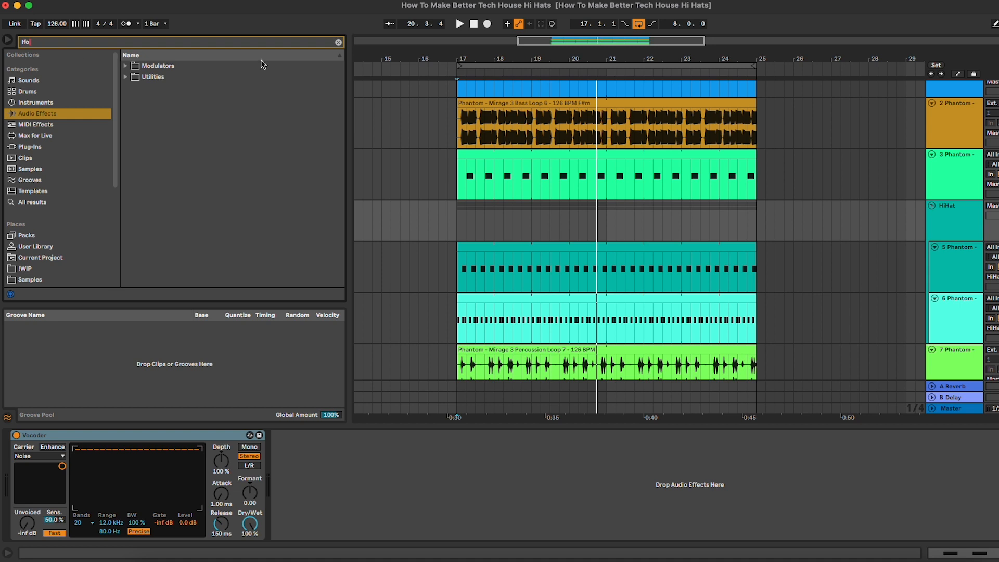
{"action": "double_click", "coordinate": [192, 65]}
{"action": "left_click", "coordinate": [154, 78]}
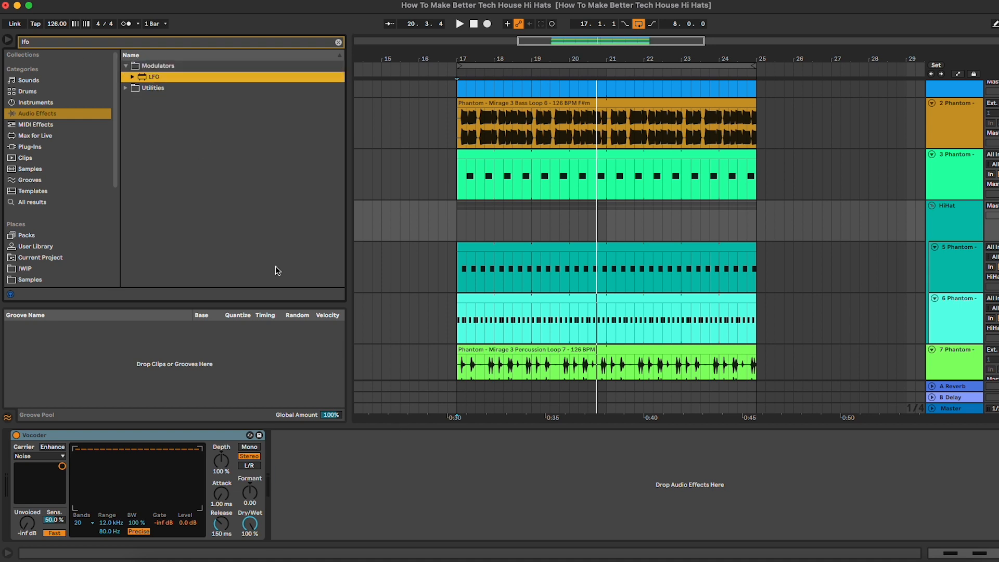
{"action": "left_click_drag", "start_coordinate": [278, 270], "coordinate": [343, 457]}
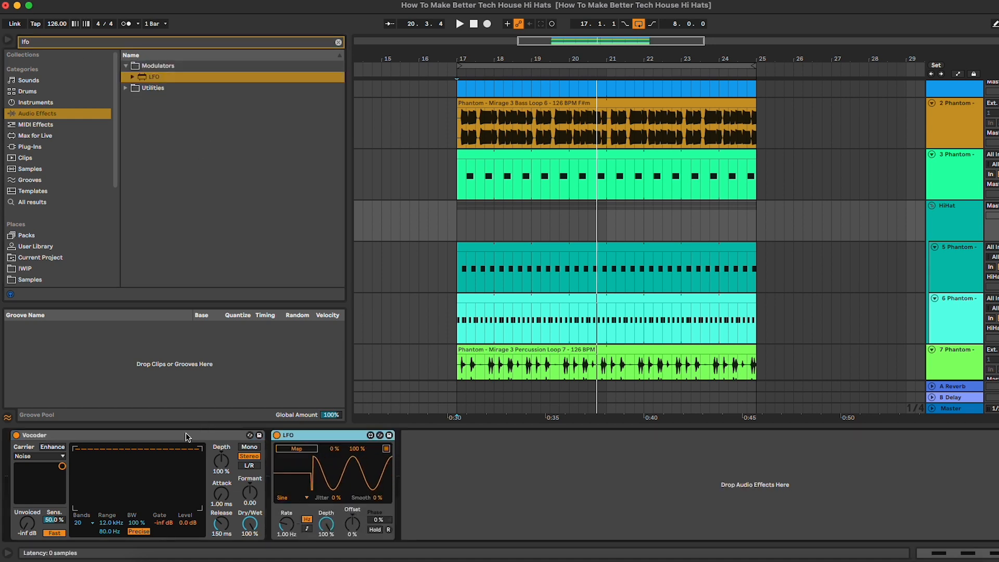
{"action": "left_click", "coordinate": [188, 436]}
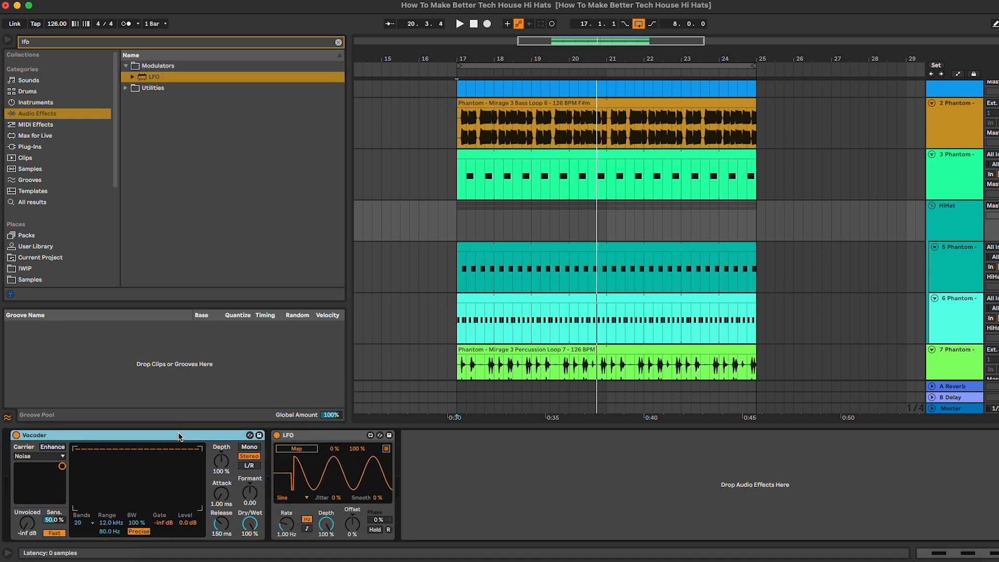
{"action": "left_click", "coordinate": [59, 456]}
{"action": "left_click", "coordinate": [57, 458]}
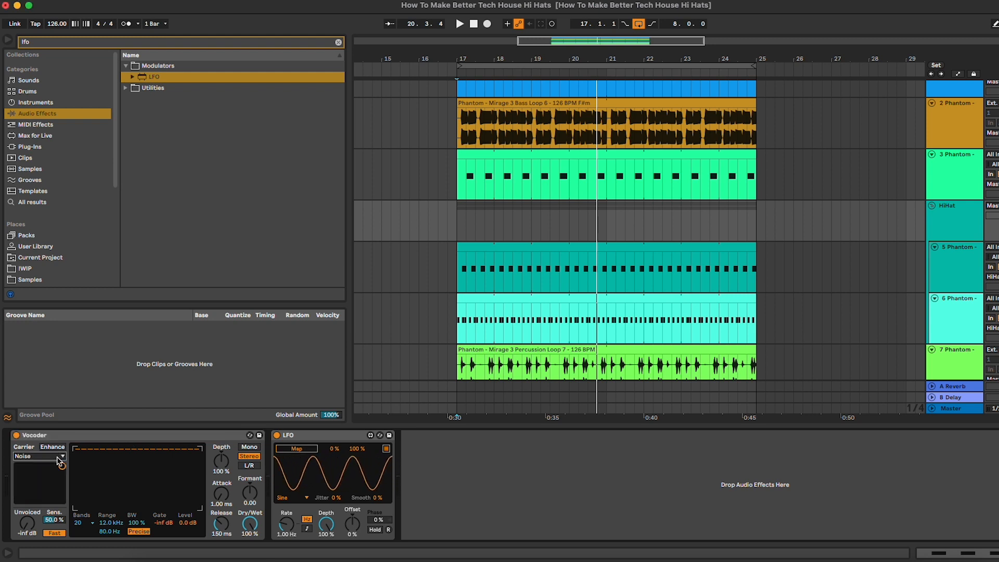
- Play the loop from bar 17, set the Vocoder's release to 10.0 ms, and stop playback
{"action": "left_click", "coordinate": [462, 230]}
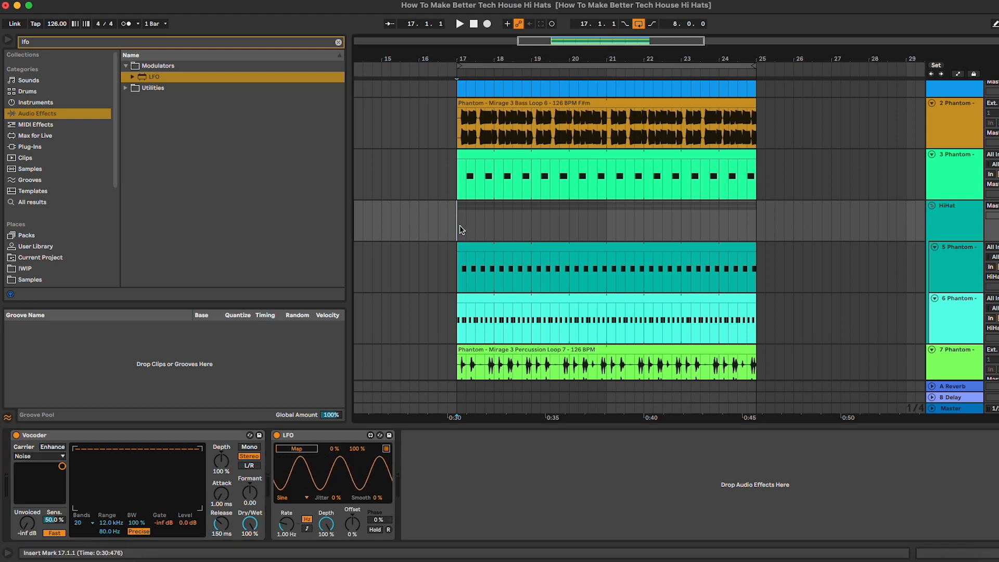
{"action": "key", "text": "space"}
{"action": "mouse_move", "coordinate": [221, 523]}
{"action": "left_mouse_down"}
{"action": "mouse_move", "coordinate": [221, 499]}
{"action": "mouse_move", "coordinate": [221, 541]}
{"action": "left_mouse_up"}
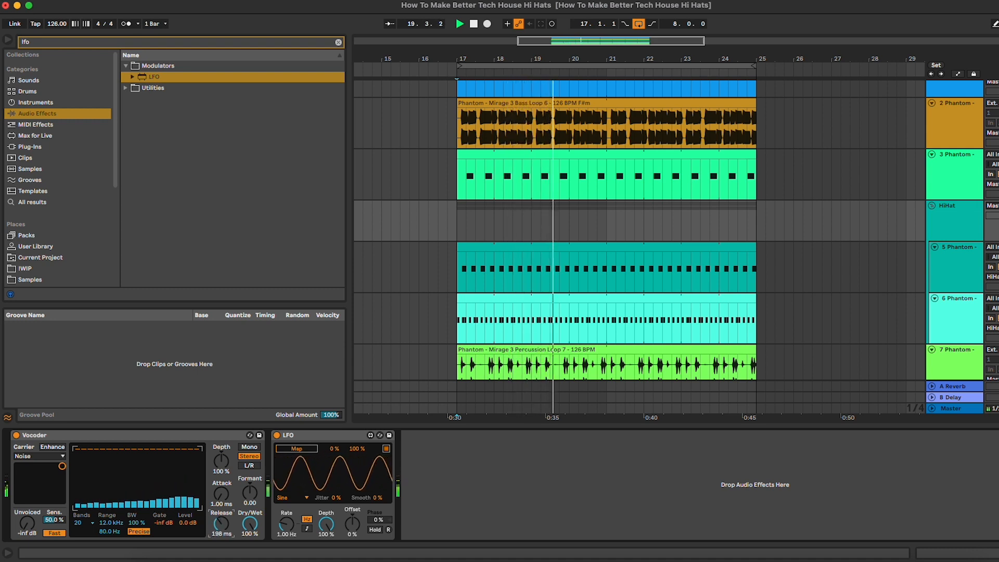
{"action": "left_click_drag", "start_coordinate": [221, 523], "coordinate": [221, 523]}
{"action": "key", "text": "space"}
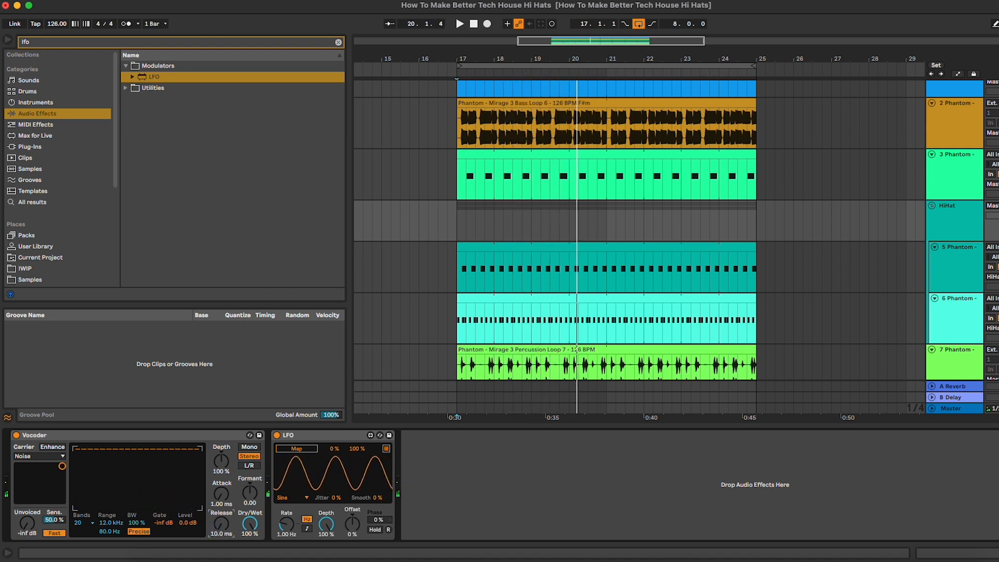
- Set the LFO's waveform to Random and map it to the Vocoder's release on the HiHat group
{"action": "left_click", "coordinate": [294, 497]}
{"action": "left_click", "coordinate": [288, 478]}
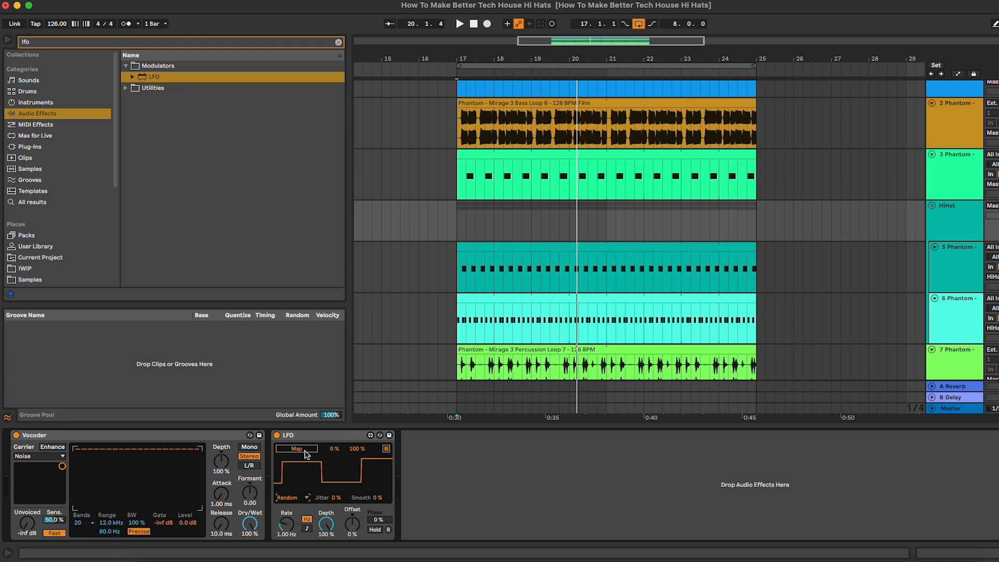
{"action": "left_click", "coordinate": [303, 451]}
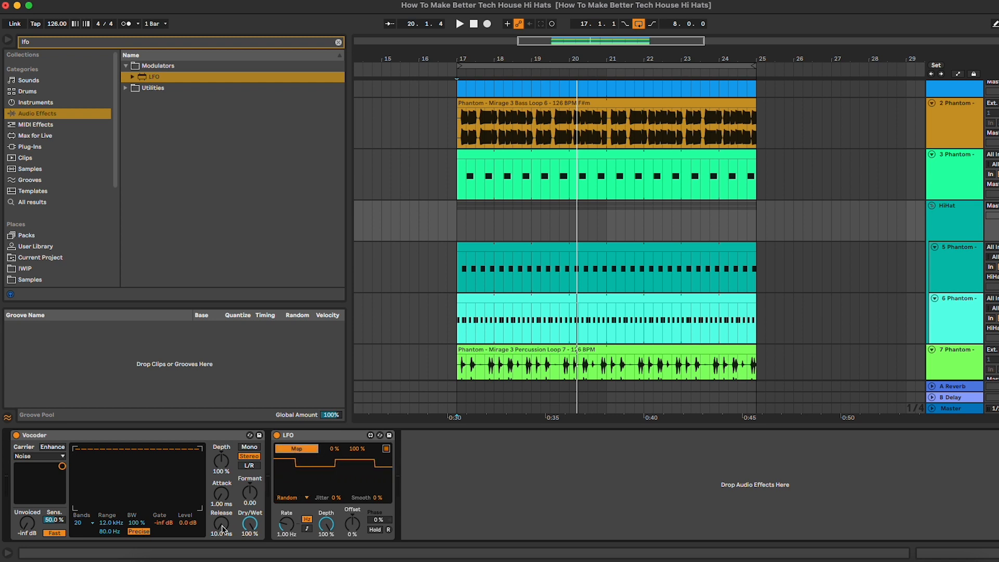
- Limit the LFO's release mapping to a 40% maximum and set its smoothing to 66% while auditioning the loop
{"action": "key", "text": "space"}
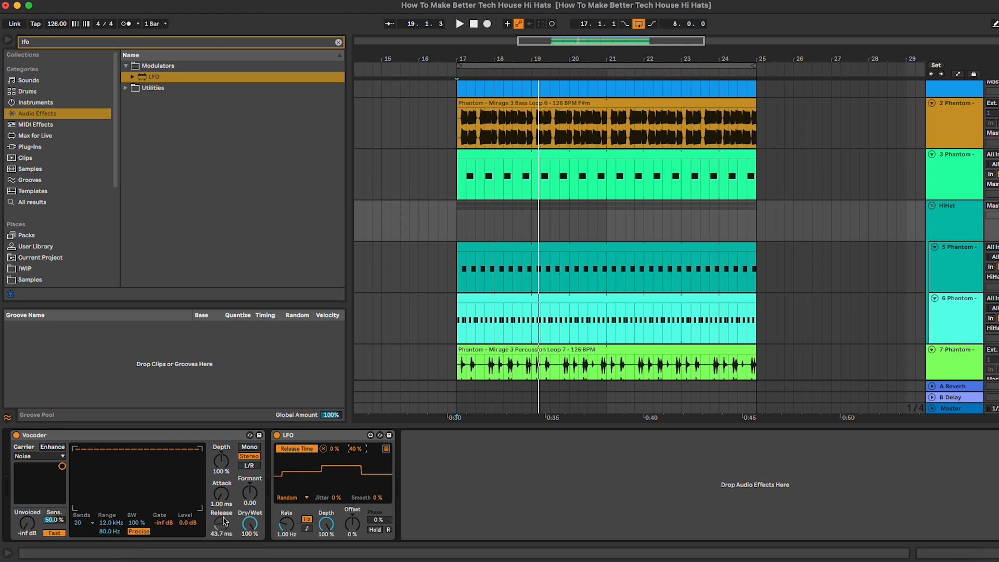
{"action": "key", "text": "space"}
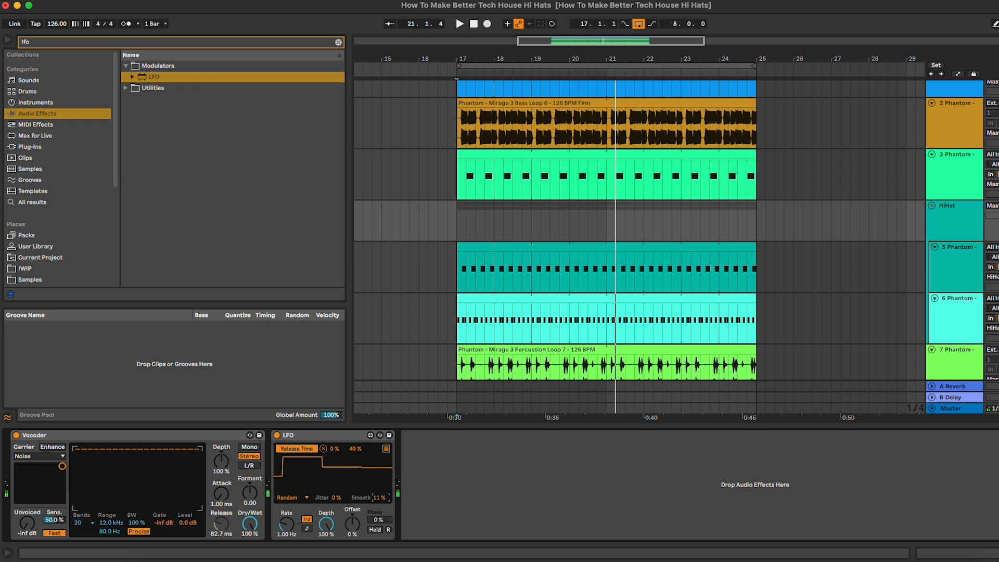
{"action": "key", "text": "space"}
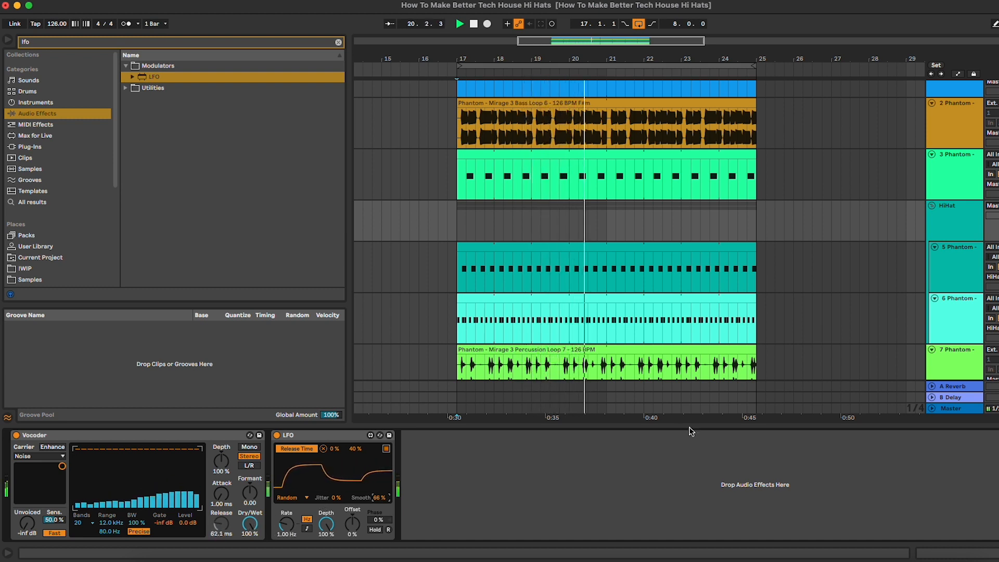
- Bypass Decimort 2 on the closed hi-hat track and bring up the open hi-hat track's devices
{"action": "left_click", "coordinate": [956, 322]}
{"action": "left_click", "coordinate": [532, 436]}
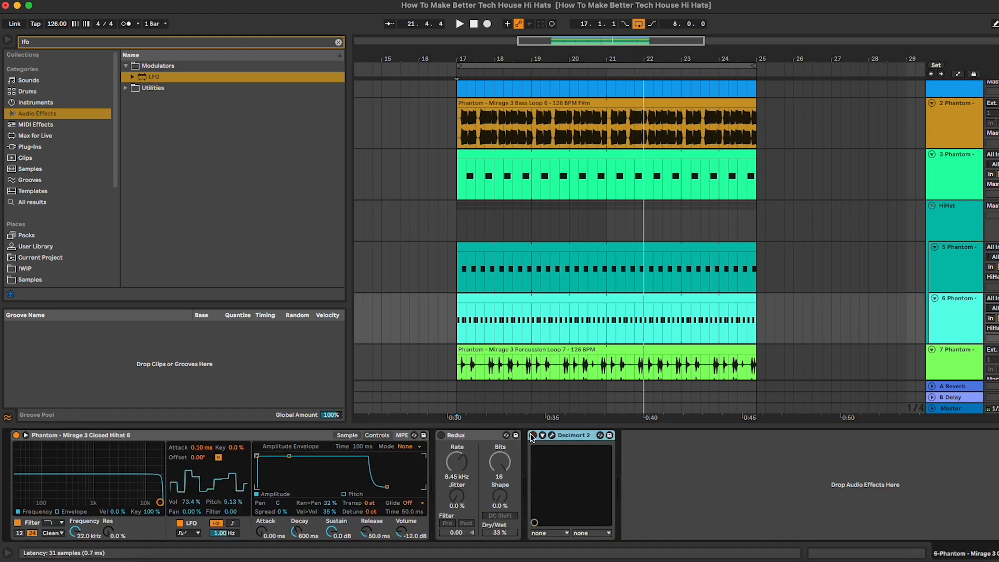
{"action": "left_click", "coordinate": [569, 282]}
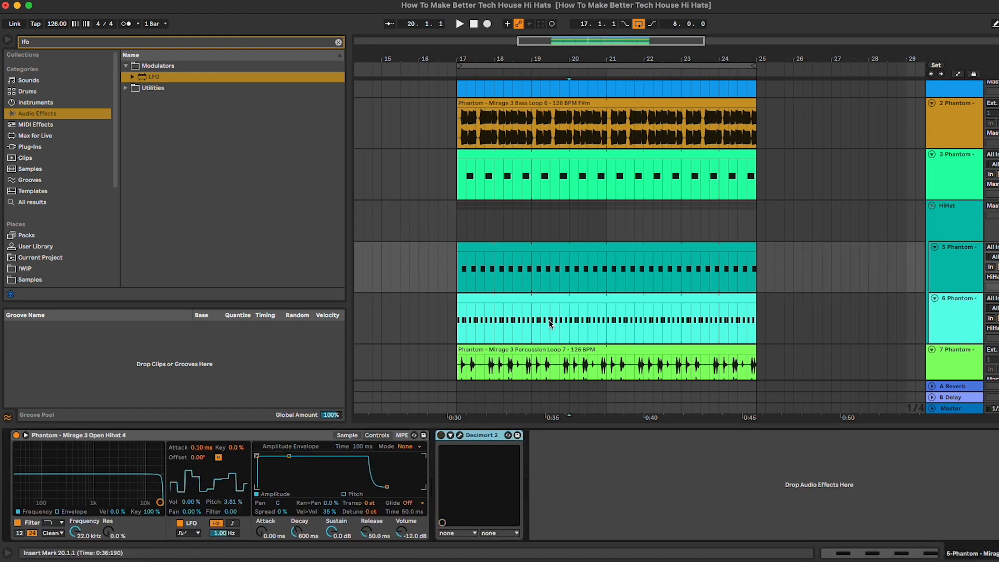
- Fine-tune the HiHat group's Vocoder dry/wet to 53% while auditioning the loop
{"action": "left_click", "coordinate": [651, 212]}
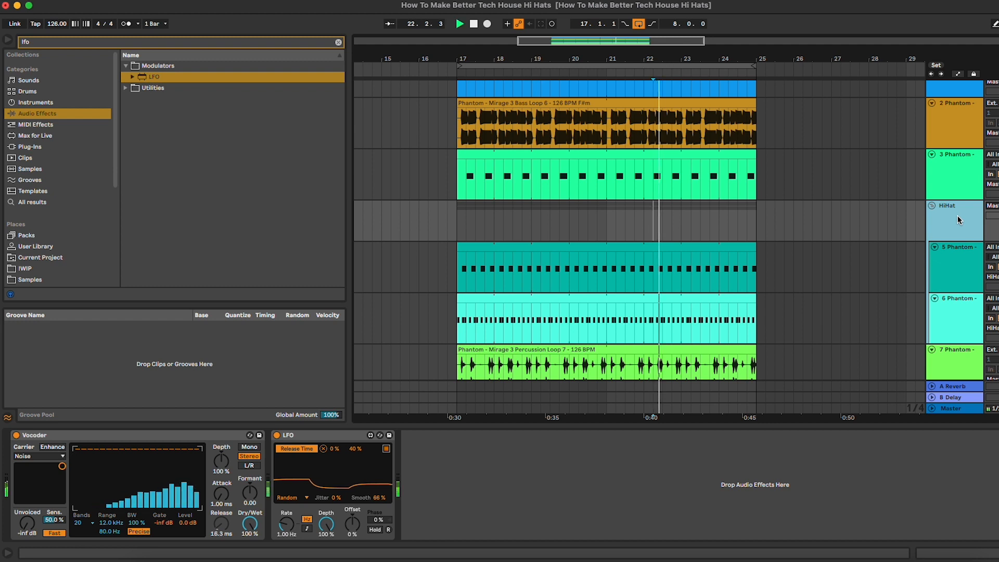
{"action": "key", "text": "space"}
{"action": "mouse_move", "coordinate": [247, 523]}
{"action": "left_mouse_down"}
{"action": "mouse_move", "coordinate": [247, 553]}
{"action": "mouse_move", "coordinate": [247, 520]}
{"action": "left_mouse_up"}
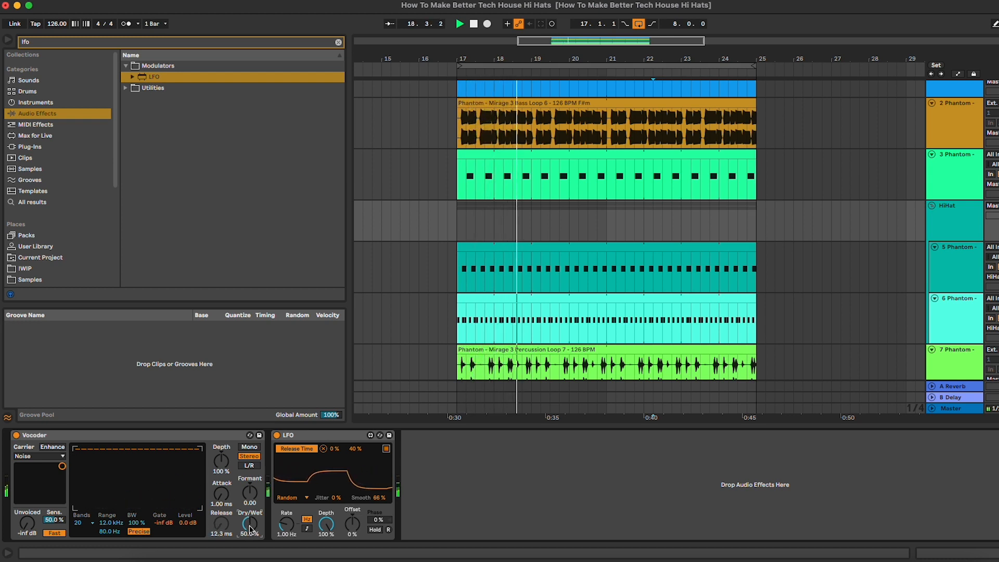
{"action": "left_click_drag", "start_coordinate": [249, 524], "coordinate": [249, 522]}
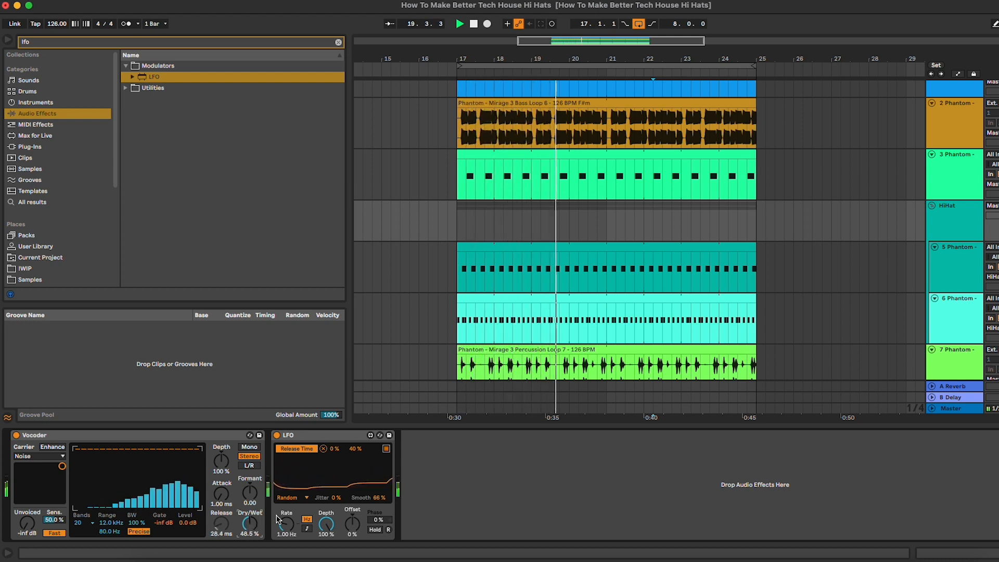
{"action": "key", "text": "space"}
{"action": "left_click", "coordinate": [191, 435]}
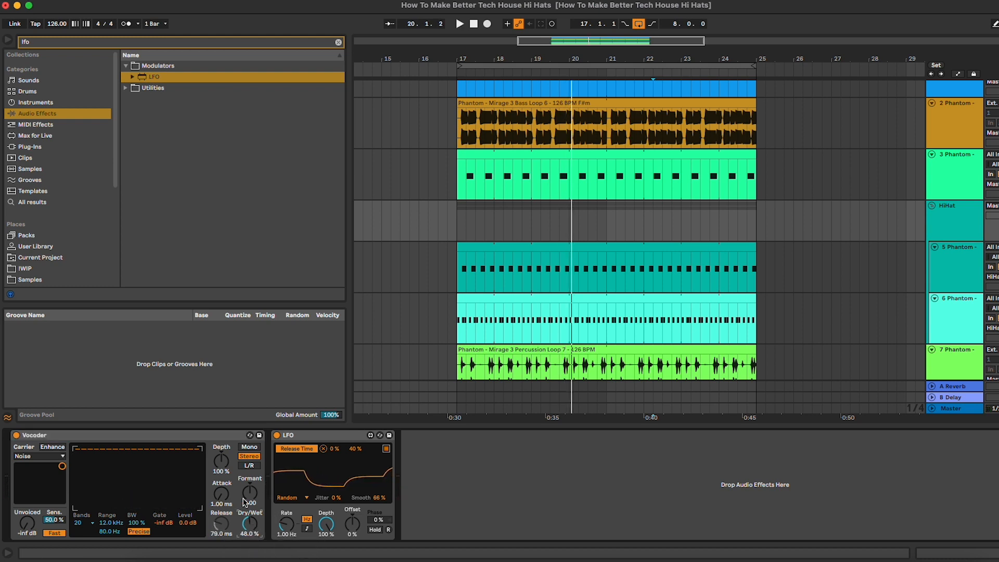
{"action": "left_click", "coordinate": [216, 436]}
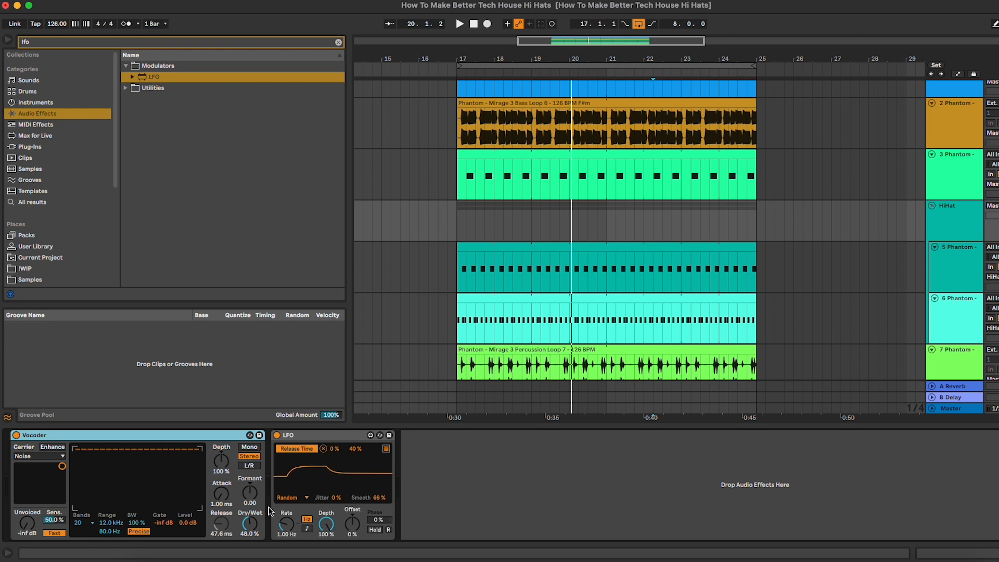
{"action": "left_click_drag", "start_coordinate": [255, 528], "coordinate": [255, 524]}
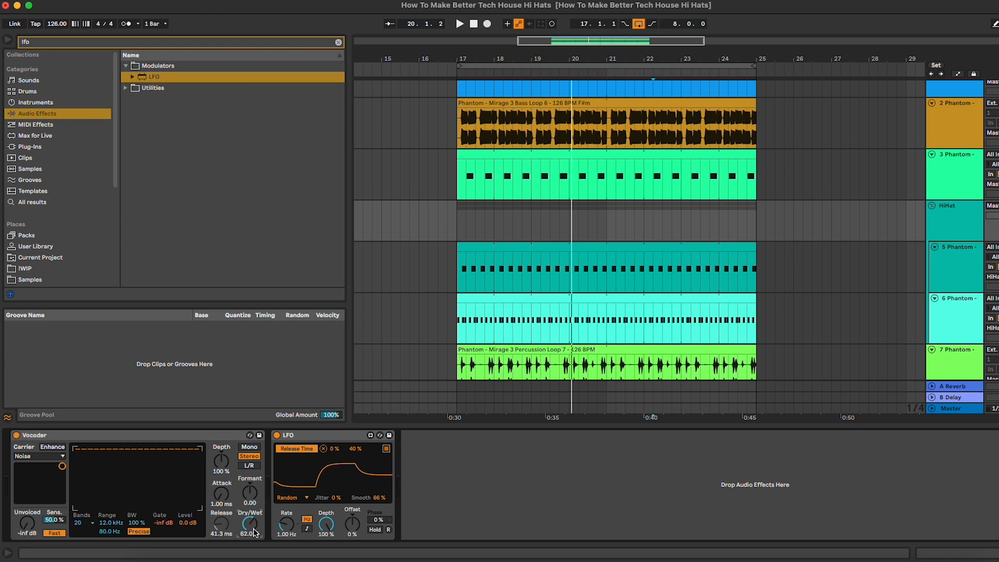
{"action": "key", "text": "space"}
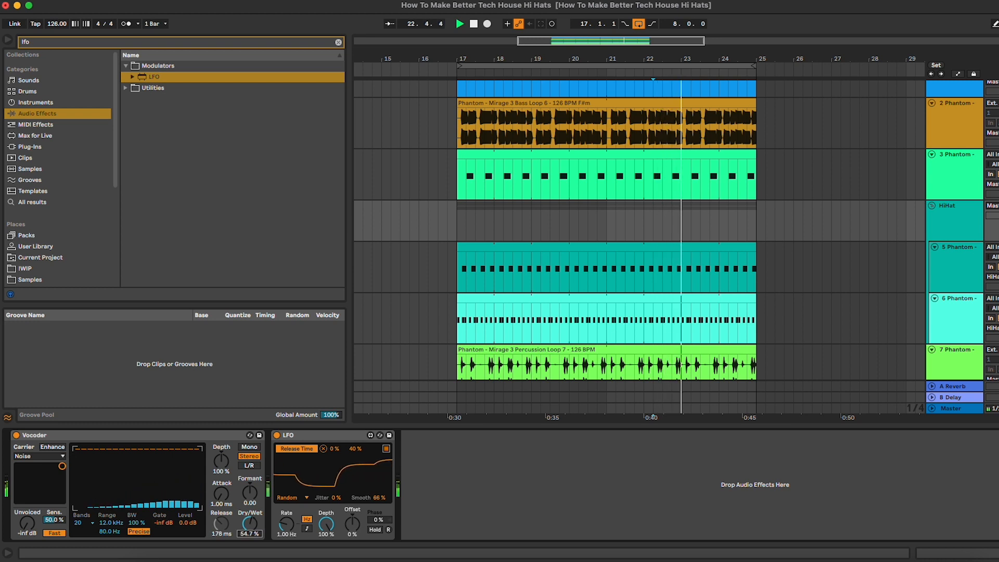
{"action": "left_click_drag", "start_coordinate": [243, 530], "coordinate": [243, 533]}
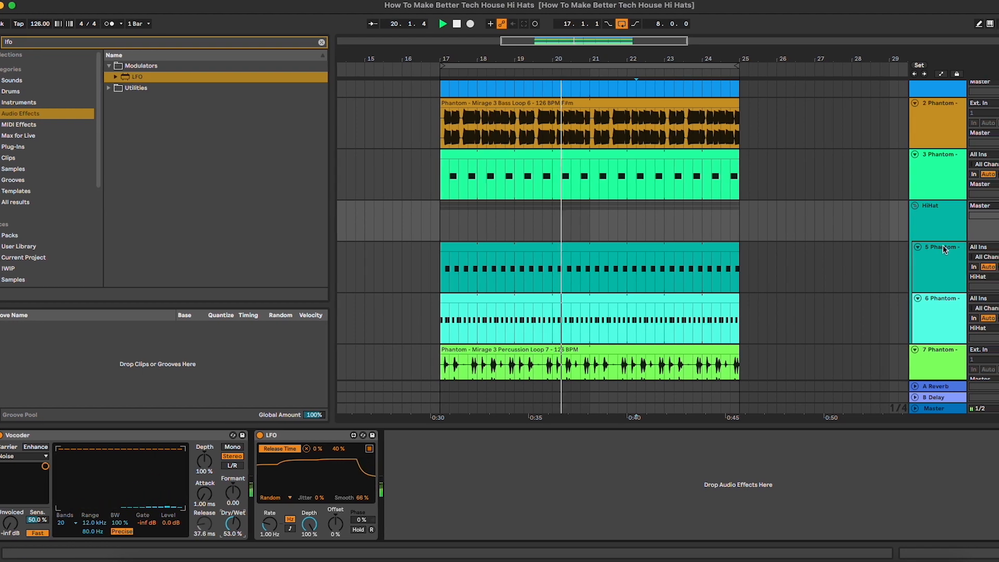
- Stop playback, bring up the closed hi-hat track's devices, and clear the browser search
{"action": "left_click", "coordinate": [954, 314]}
{"action": "left_click", "coordinate": [897, 313]}
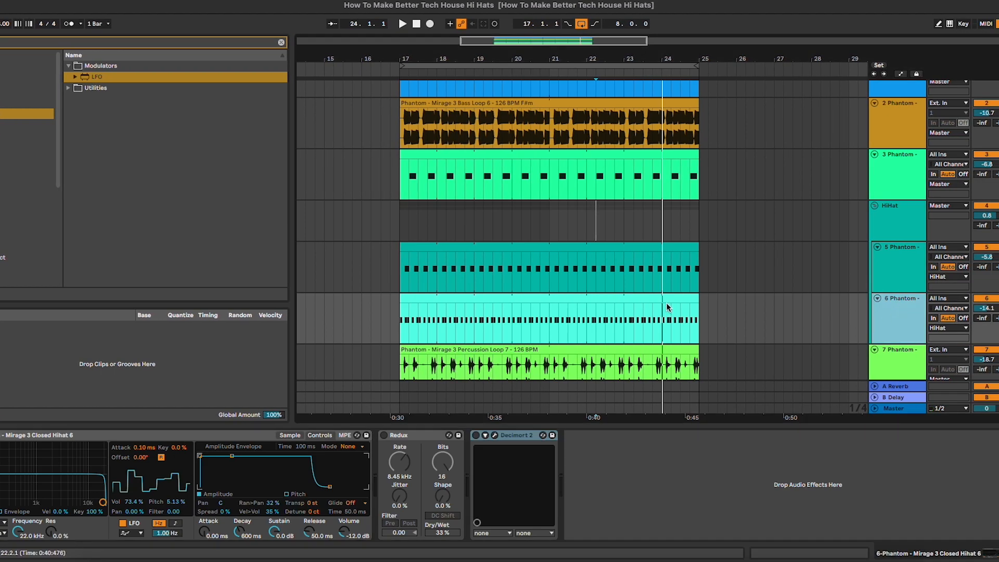
{"action": "left_click", "coordinate": [281, 42]}
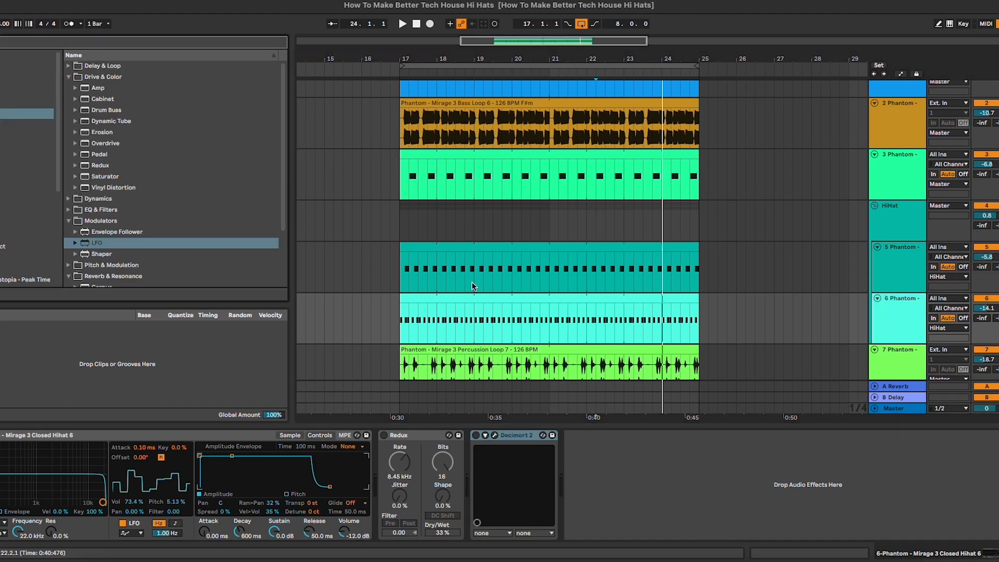
{"action": "left_click", "coordinate": [555, 302]}
- Switch off both the Vocoder and the LFO on the HiHat group
{"action": "left_click", "coordinate": [891, 318]}
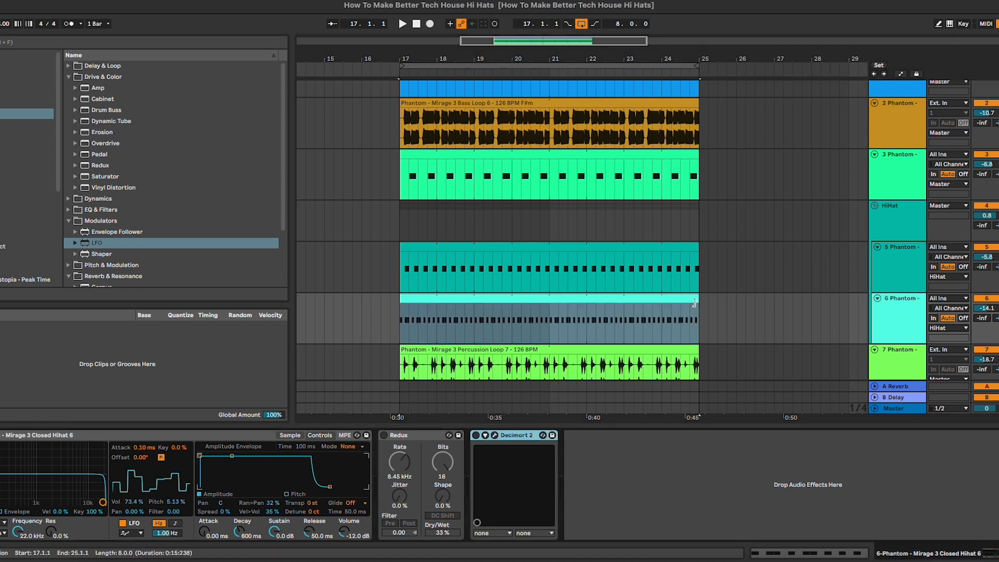
{"action": "left_click", "coordinate": [644, 301]}
{"action": "left_click", "coordinate": [893, 232]}
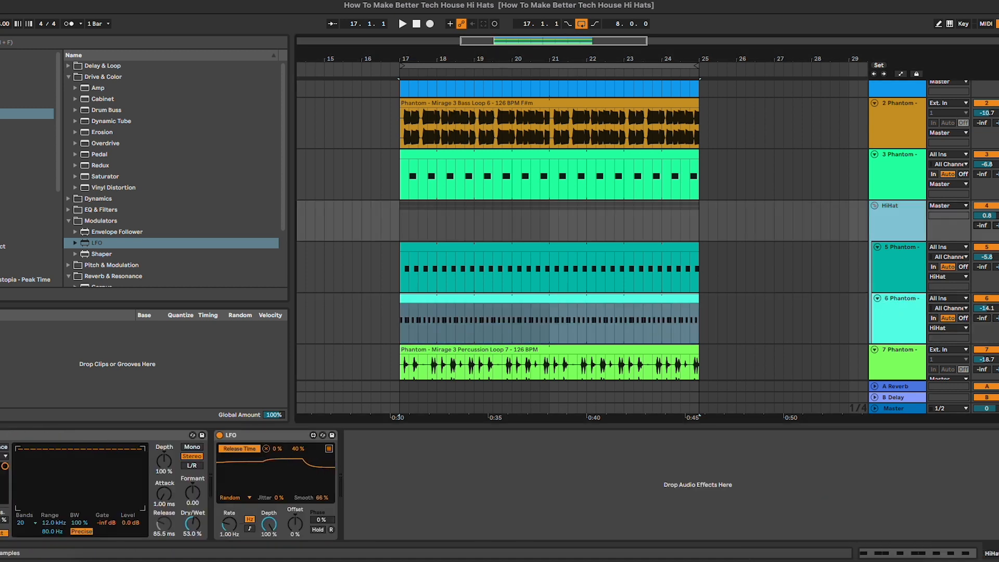
{"action": "left_click", "coordinate": [221, 436]}
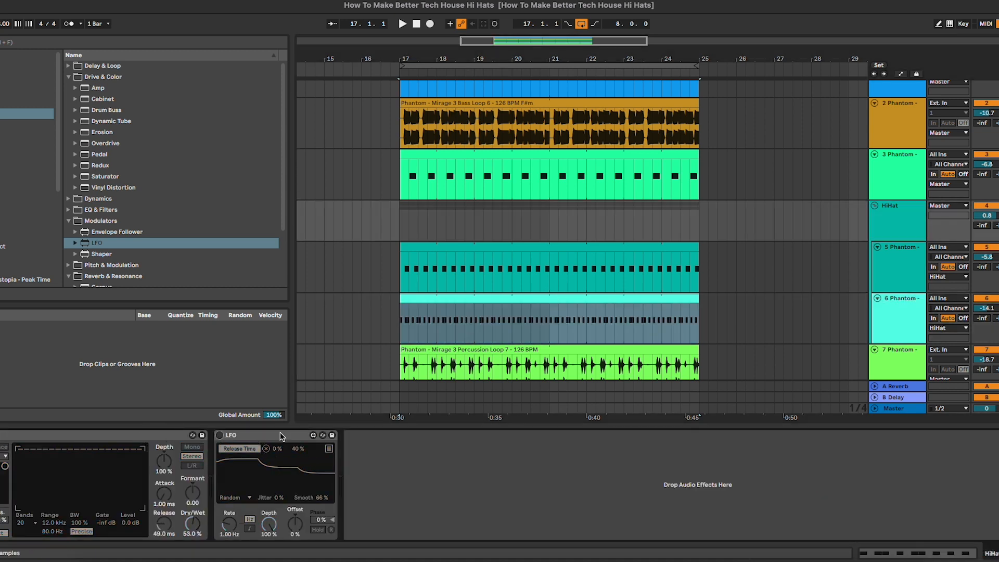
- Look at the closed hi-hat clip's notes, then browse the library's grooves for the Swing MPC 3000 entries
{"action": "double_click", "coordinate": [435, 299]}
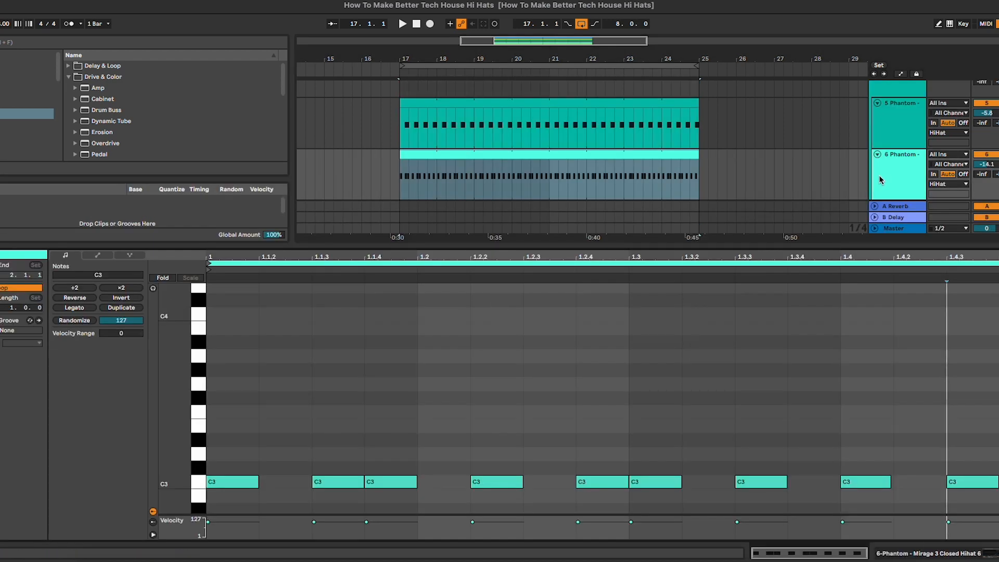
{"action": "left_click", "coordinate": [881, 180]}
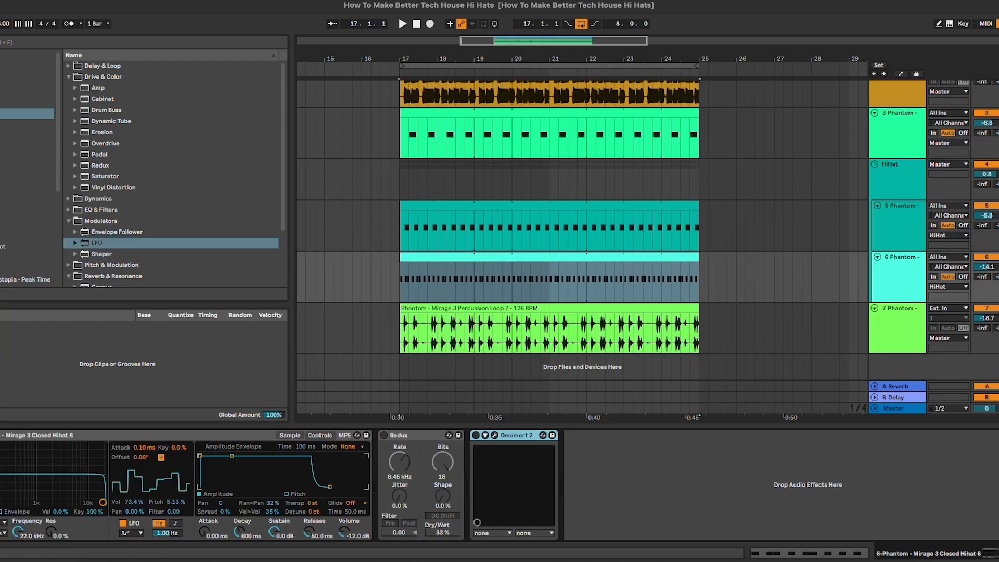
{"action": "left_click", "coordinate": [21, 180]}
{"action": "scroll", "coordinate": [192, 187], "scroll_direction": "down", "scroll_amount": 20}
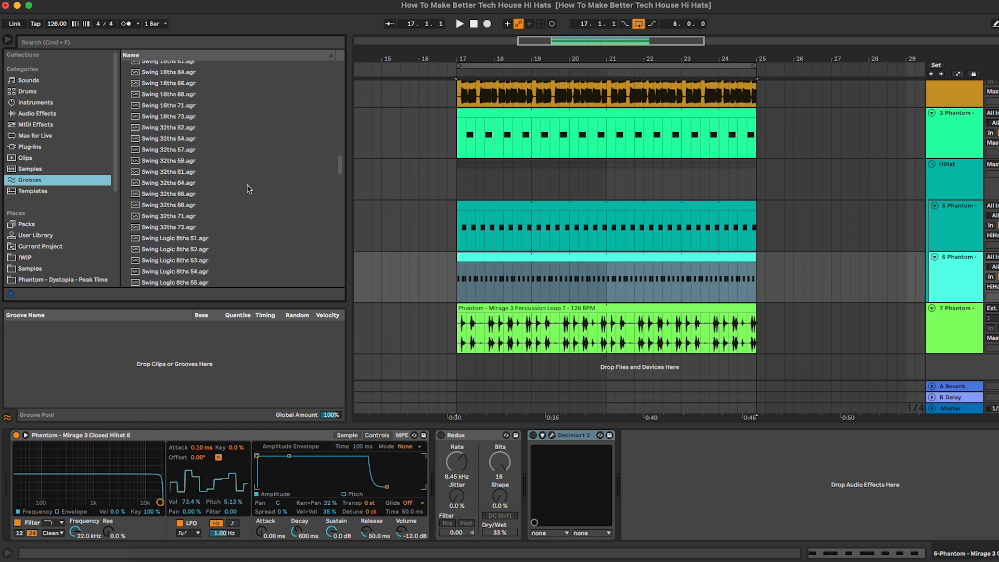
{"action": "scroll", "coordinate": [248, 188], "scroll_direction": "up", "scroll_amount": 6}
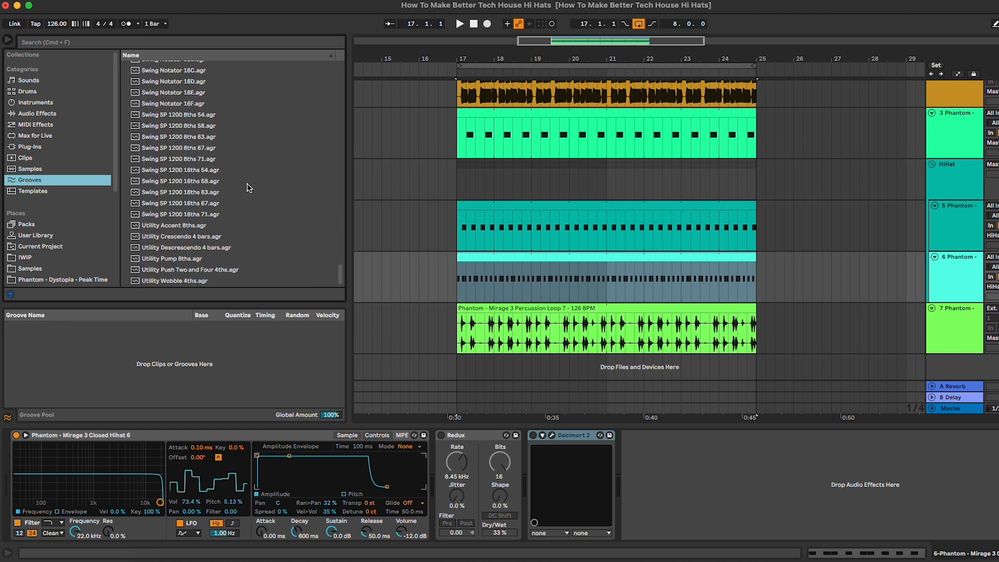
{"action": "scroll", "coordinate": [247, 188], "scroll_direction": "up", "scroll_amount": 3}
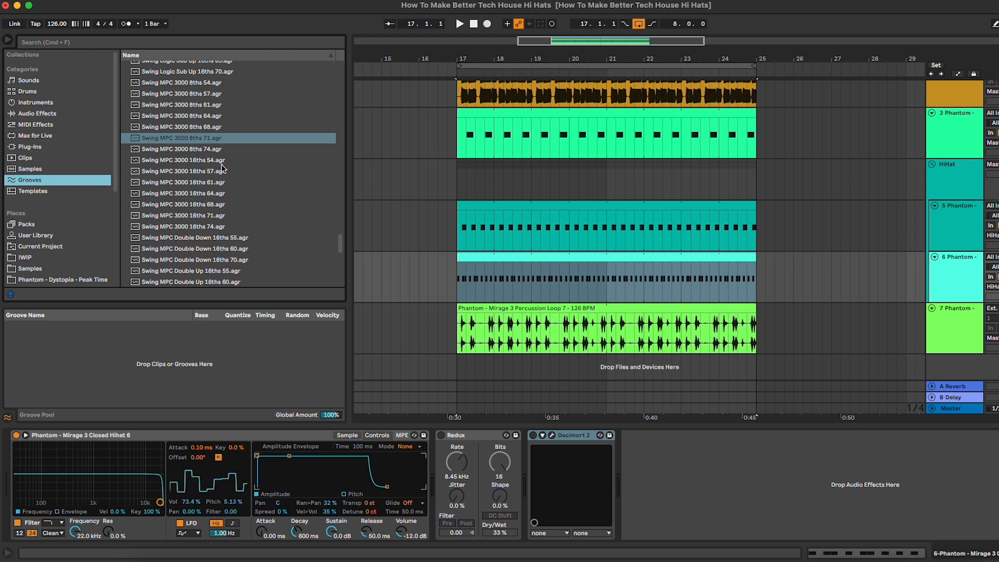
- Open the closed hi-hat clip and examine how its notes sit on the 16th-note grid
{"action": "double_click", "coordinate": [480, 258]}
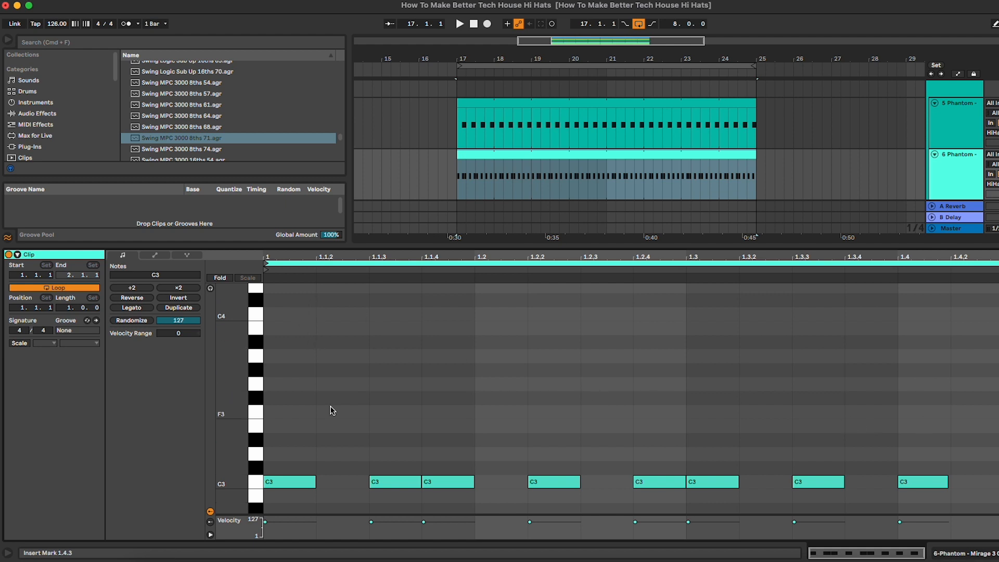
{"action": "left_click", "coordinate": [397, 430]}
{"action": "left_click", "coordinate": [443, 411]}
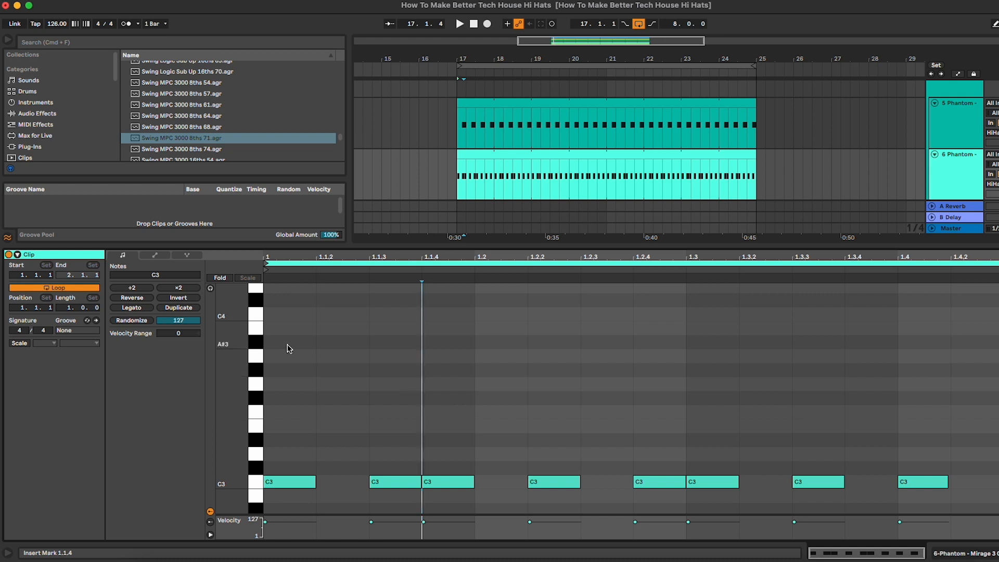
{"action": "left_click_drag", "start_coordinate": [287, 345], "coordinate": [464, 378]}
{"action": "left_click_drag", "start_coordinate": [513, 324], "coordinate": [904, 356]}
{"action": "left_click", "coordinate": [973, 339]}
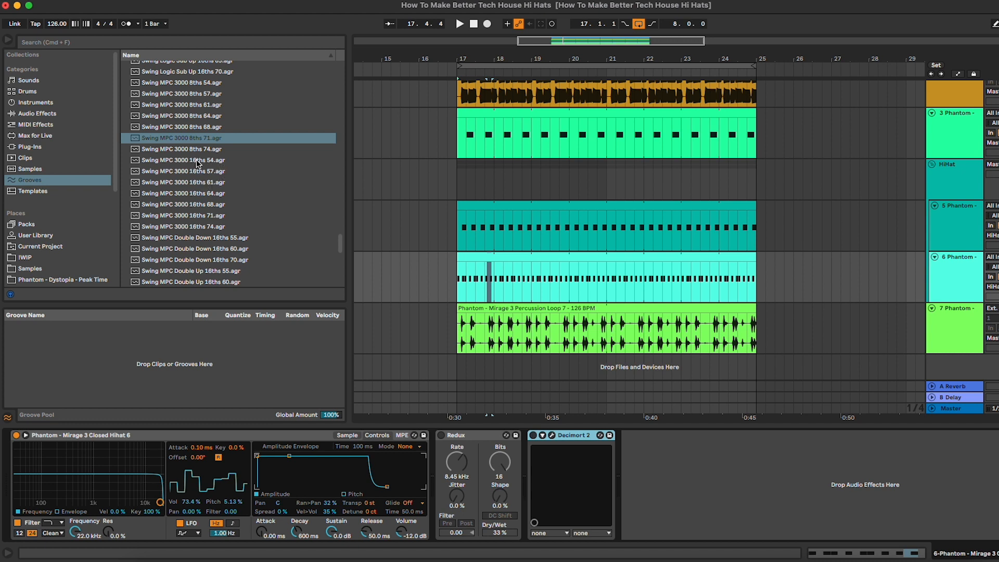
- Add the grooves Swing MPC 3000 16ths 54, 61 and 74 to the groove pool
{"action": "left_click_drag", "start_coordinate": [197, 163], "coordinate": [284, 342]}
{"action": "left_click_drag", "start_coordinate": [208, 182], "coordinate": [268, 372]}
{"action": "left_click_drag", "start_coordinate": [211, 227], "coordinate": [267, 397]}
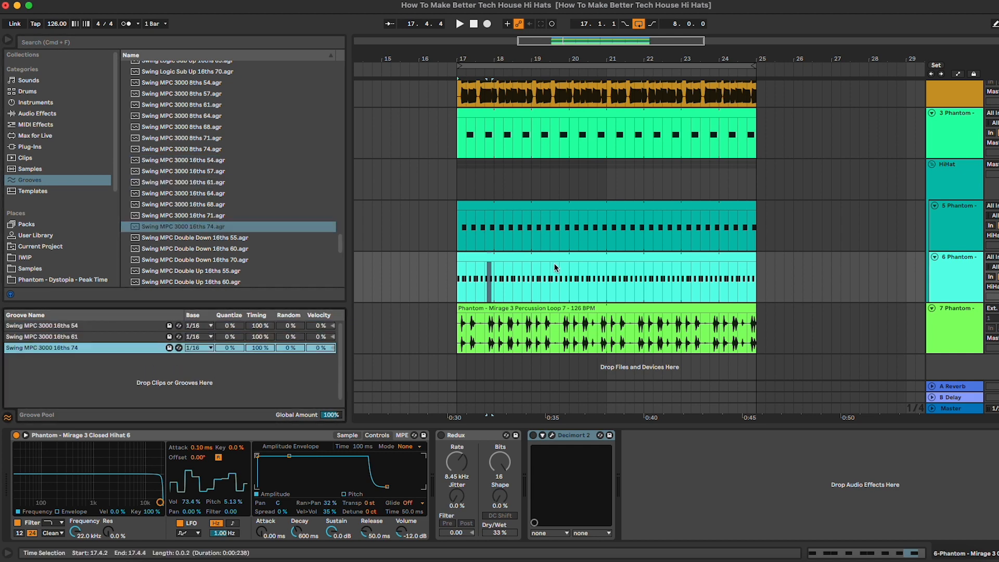
- Assign the Swing MPC 3000 16ths 54 groove to the closed hi-hat clip and commit it to the notes
{"action": "double_click", "coordinate": [553, 255]}
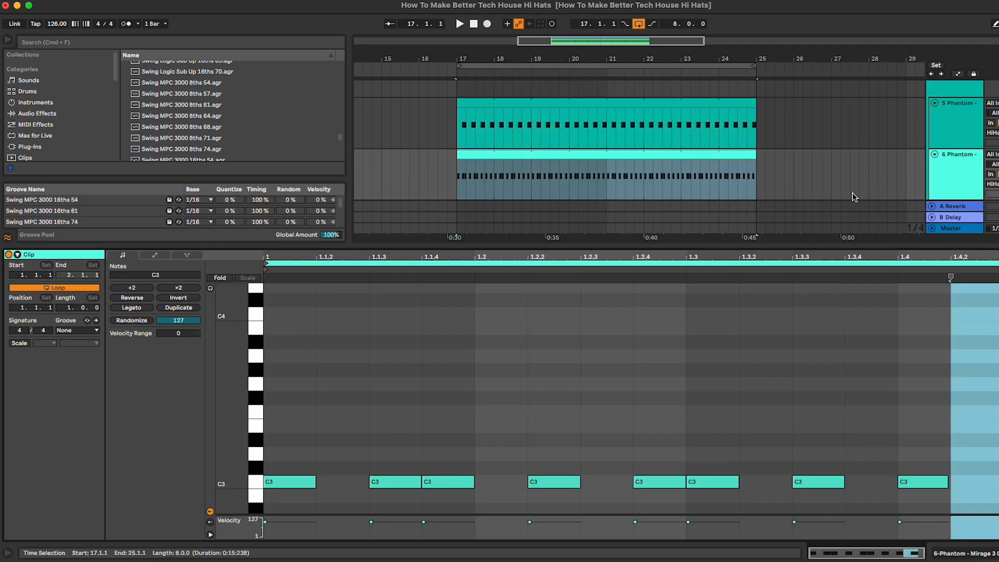
{"action": "left_click", "coordinate": [968, 177]}
{"action": "left_click", "coordinate": [682, 155]}
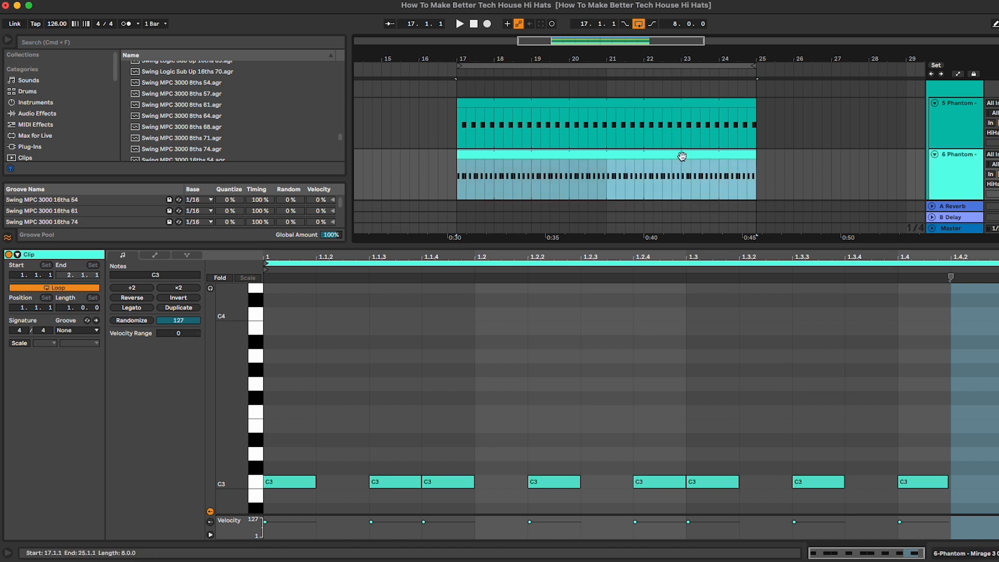
{"action": "left_click", "coordinate": [83, 330]}
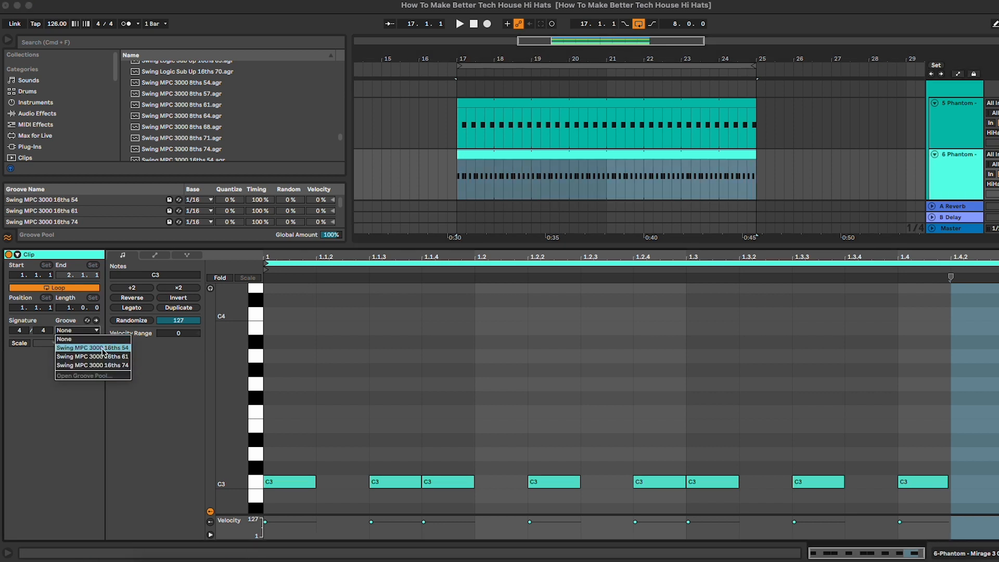
{"action": "left_click", "coordinate": [104, 353]}
{"action": "left_click", "coordinate": [96, 321]}
- Select all the C3 notes in the closed hi-hat clip
{"action": "left_click", "coordinate": [463, 475]}
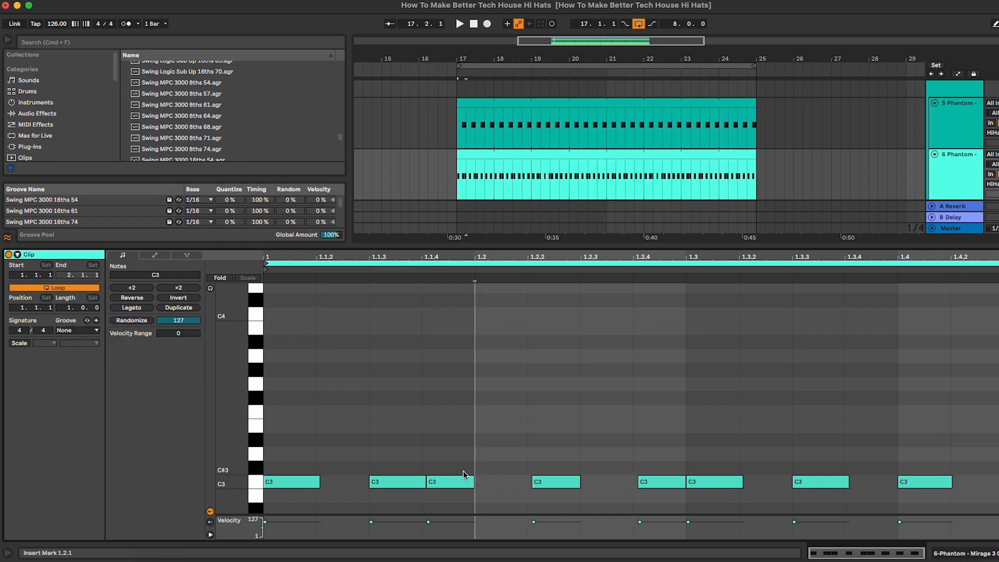
{"action": "left_click_drag", "start_coordinate": [296, 450], "coordinate": [988, 511]}
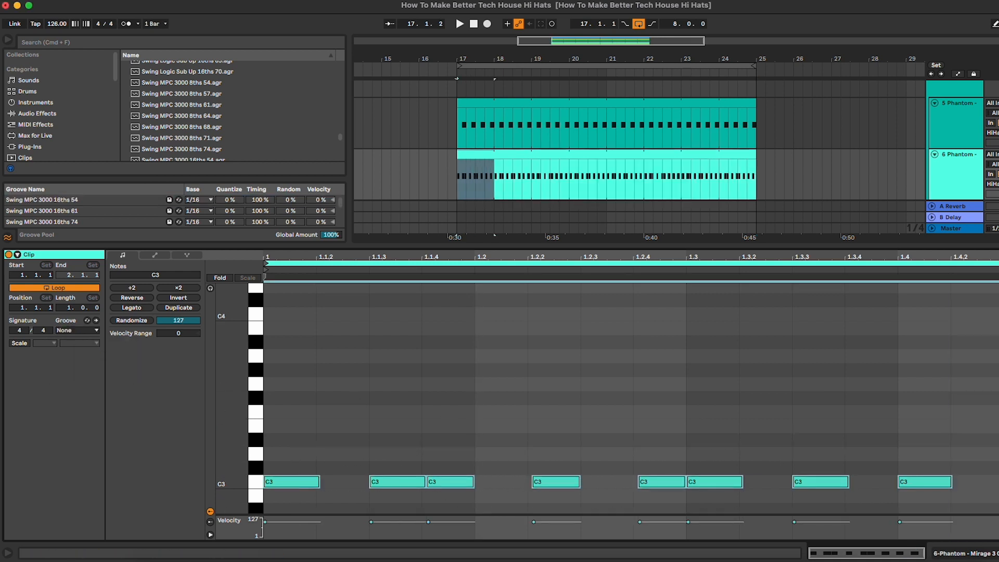
{"action": "left_click", "coordinate": [887, 436]}
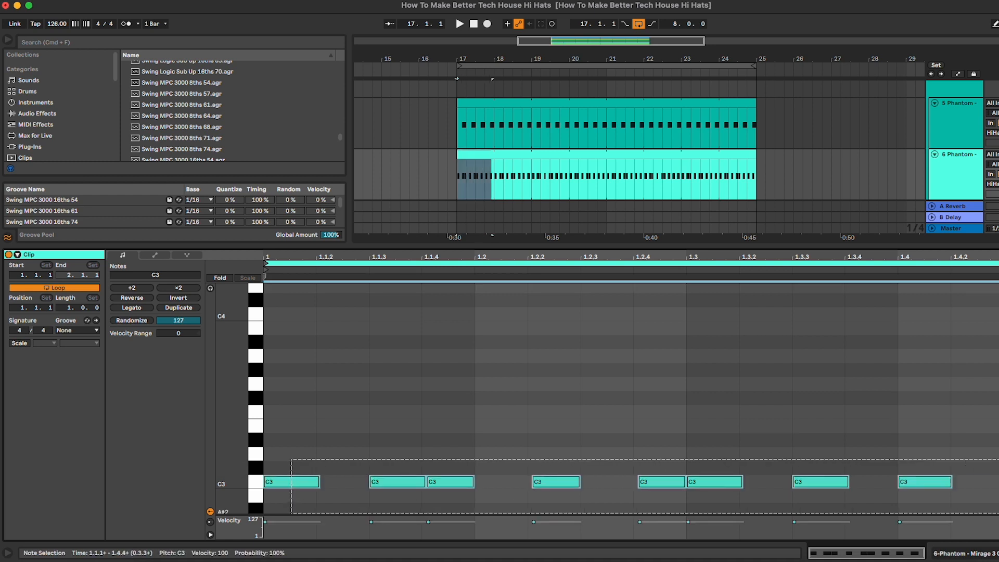
- Play back the closed hi-hat clip to hear the committed Swing MPC 3000 16ths 54 groove
{"action": "left_click", "coordinate": [774, 333]}
{"action": "key", "text": "space"}
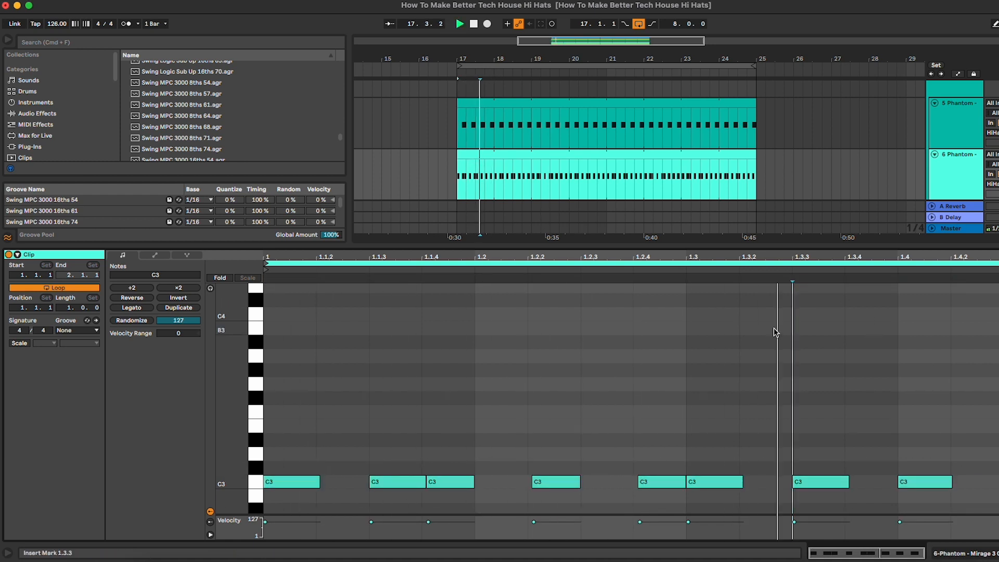
{"action": "left_click", "coordinate": [965, 179]}
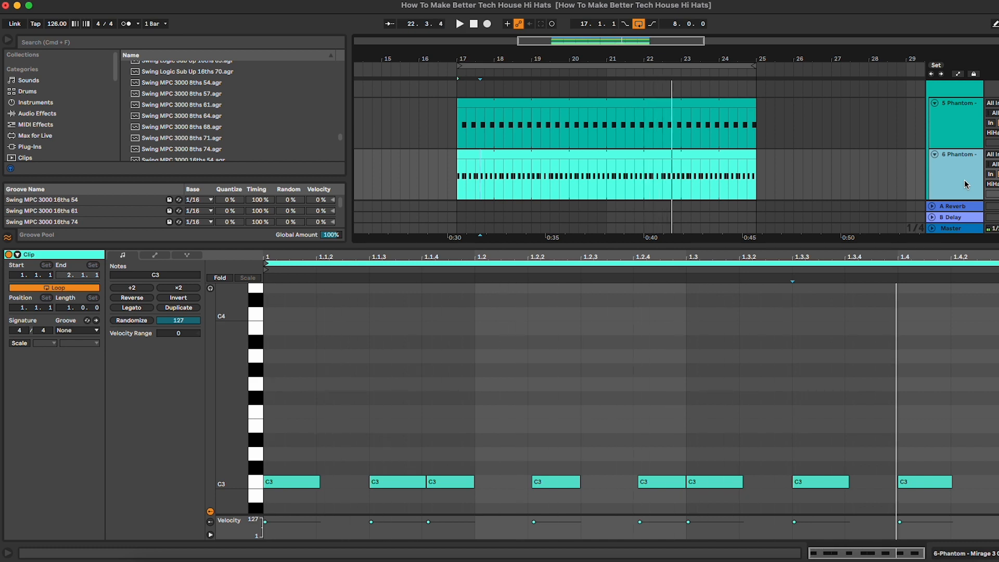
- Assign the Swing MPC 3000 16ths 61 groove to the closed hi-hat clip, commit it to the notes and listen to the loop
{"action": "left_click", "coordinate": [77, 330]}
{"action": "left_click", "coordinate": [83, 356]}
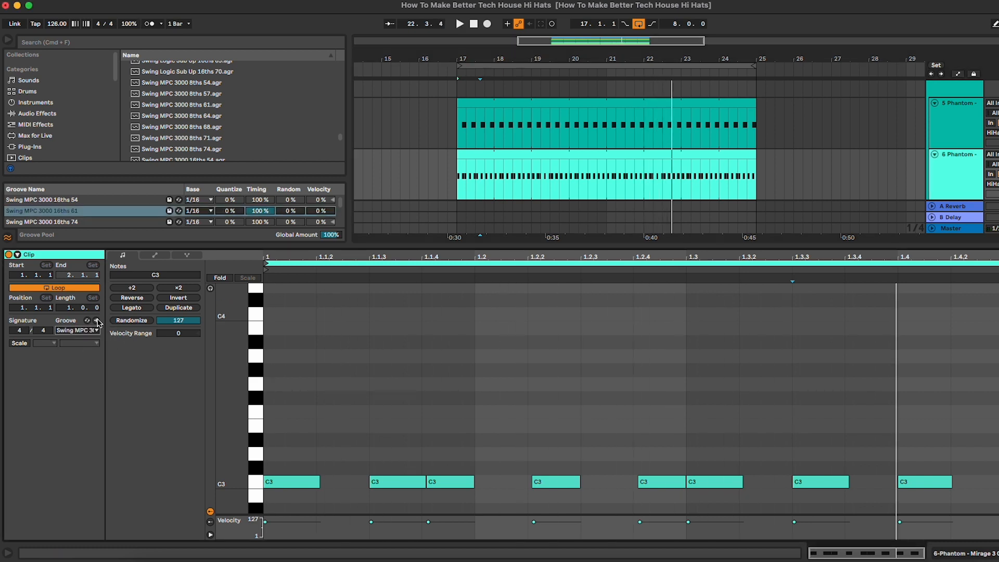
{"action": "left_click", "coordinate": [97, 321]}
{"action": "left_click", "coordinate": [474, 406]}
{"action": "key", "text": "space"}
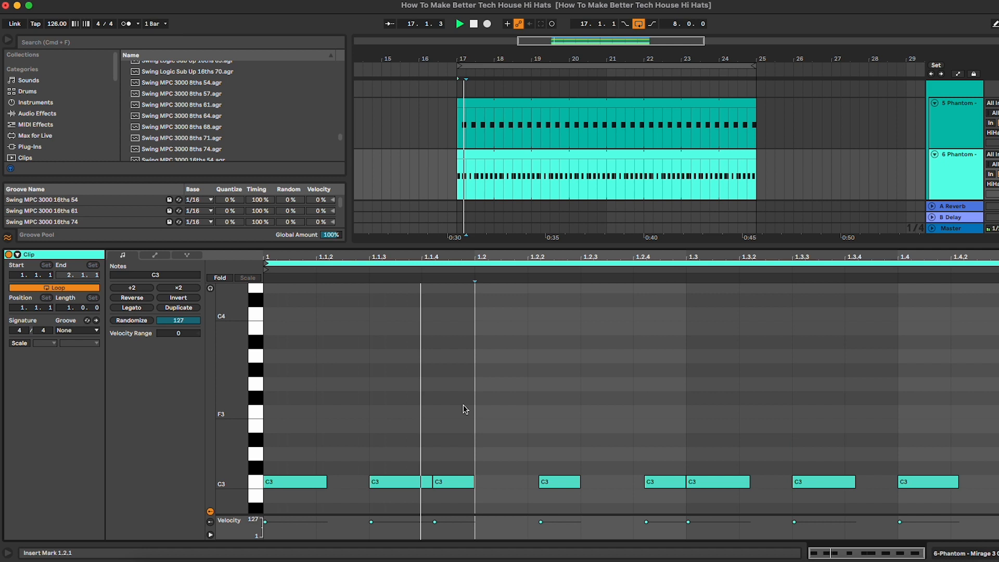
{"action": "left_click", "coordinate": [556, 386]}
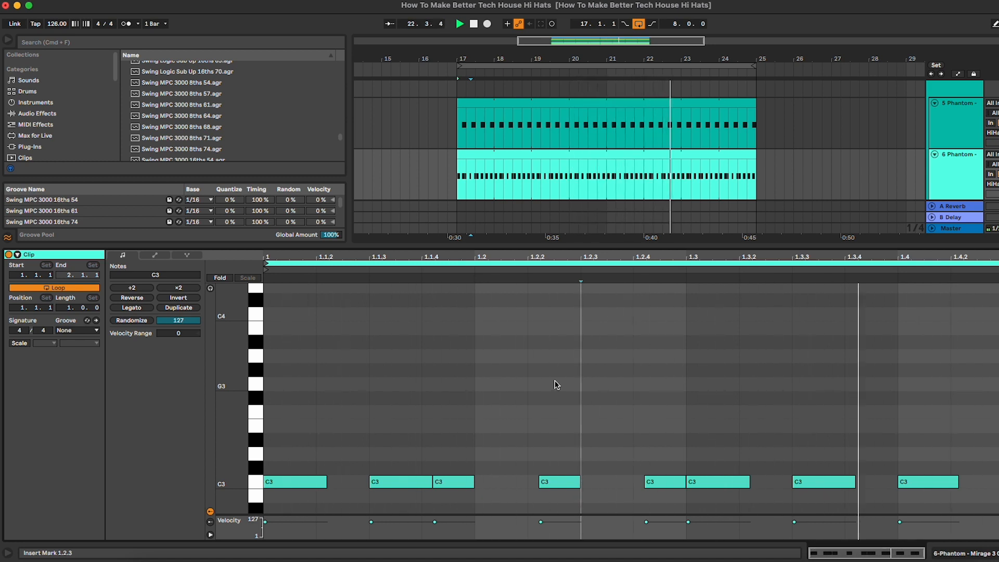
{"action": "key", "text": "space"}
- Quantize the start of all closed hi-hat notes to the current grid at 74 %, applying it three times
{"action": "key", "text": "super+a"}
{"action": "key", "text": "super+shift+u"}
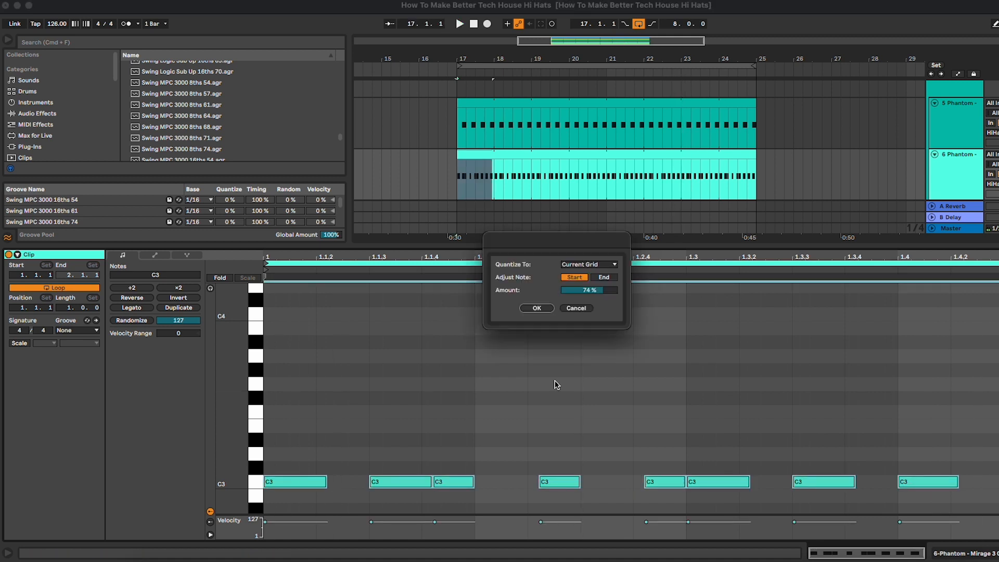
{"action": "key", "text": "Return"}
{"action": "left_click", "coordinate": [556, 385]}
{"action": "key", "text": "super+shift+u"}
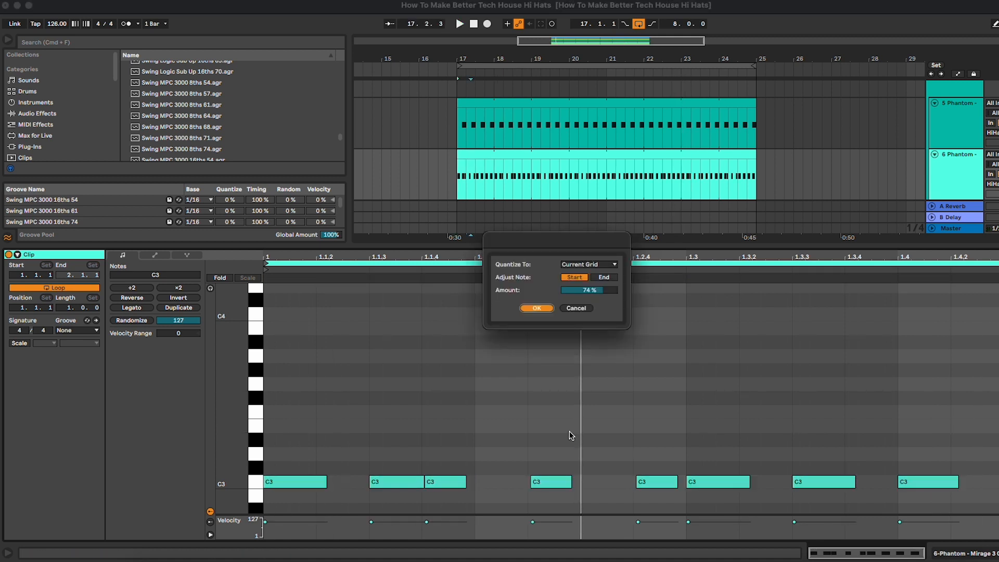
{"action": "key", "text": "Return"}
{"action": "left_click", "coordinate": [571, 435]}
{"action": "key", "text": "super+shift+u"}
{"action": "key", "text": "Return"}
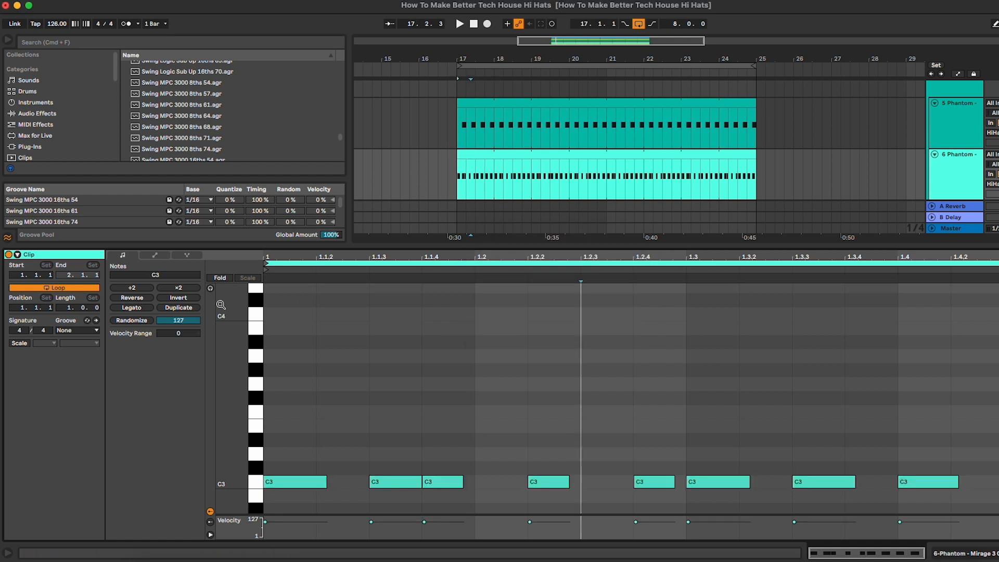
- Assign the Swing MPC 3000 16ths 74 groove to the closed hi-hat clip, commit it and play the loop
{"action": "left_click", "coordinate": [78, 330]}
{"action": "left_click", "coordinate": [90, 365]}
{"action": "left_click", "coordinate": [96, 320]}
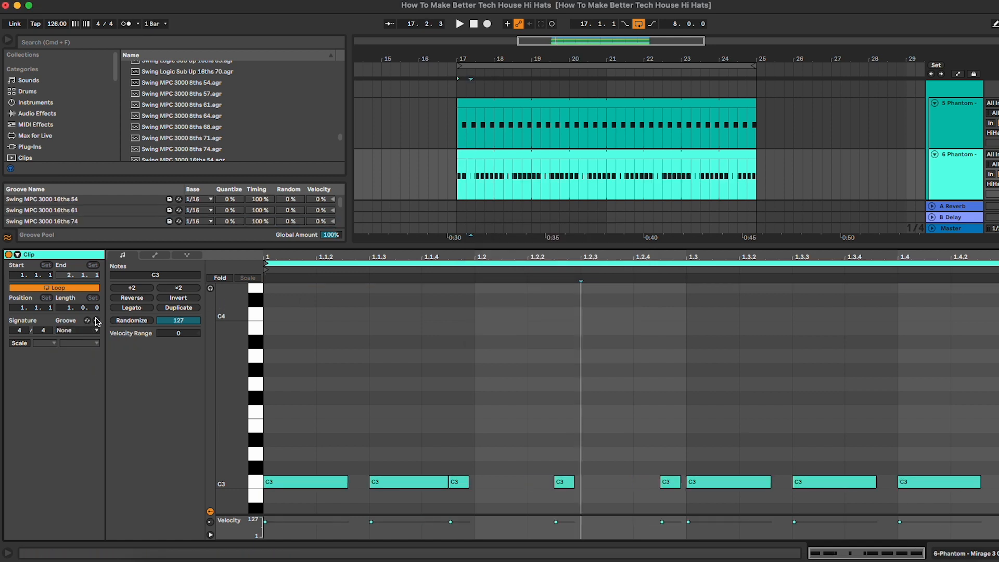
{"action": "key", "text": "space"}
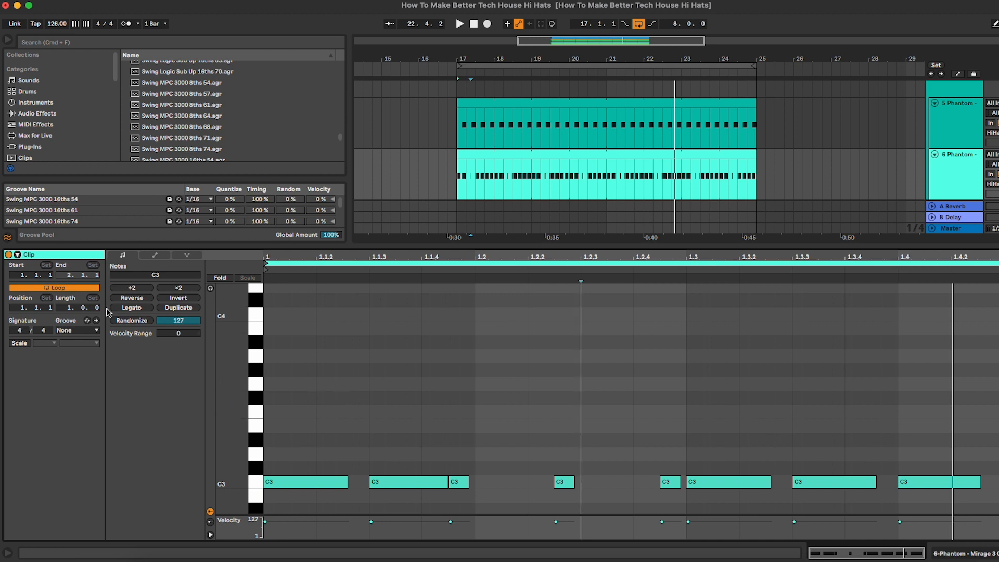
- Quantize all the heavily swung note starts to the current grid at 74 % and move the third C3 note back to 1.1.4
{"action": "left_click", "coordinate": [483, 462]}
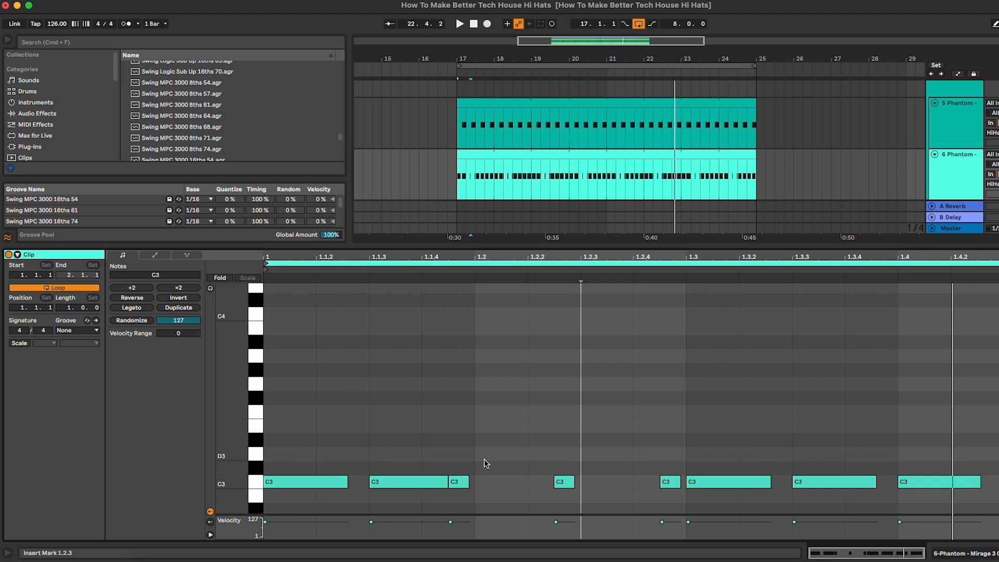
{"action": "key", "text": "super+a"}
{"action": "key", "text": "super+shift+u"}
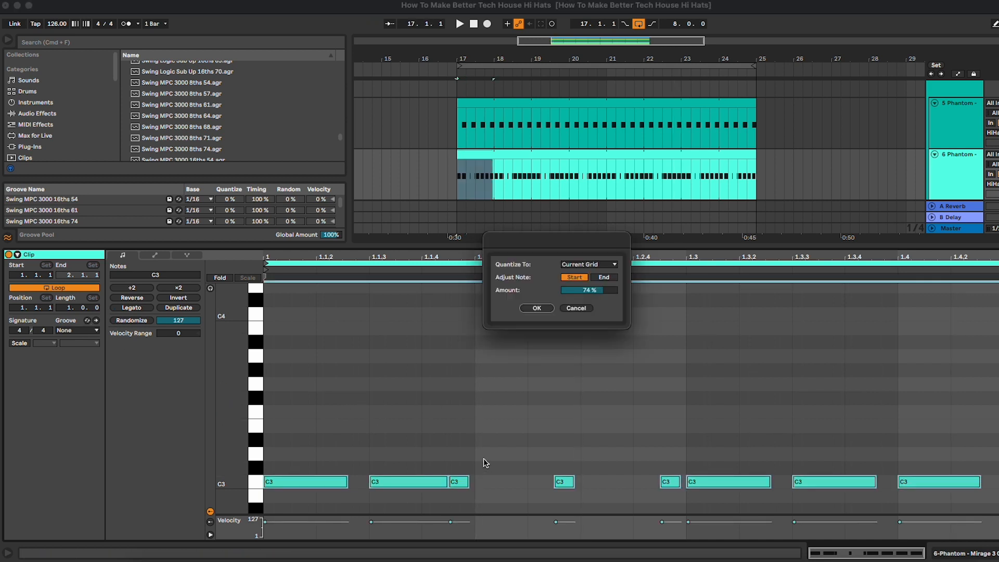
{"action": "key", "text": "Return"}
{"action": "left_click", "coordinate": [483, 458]}
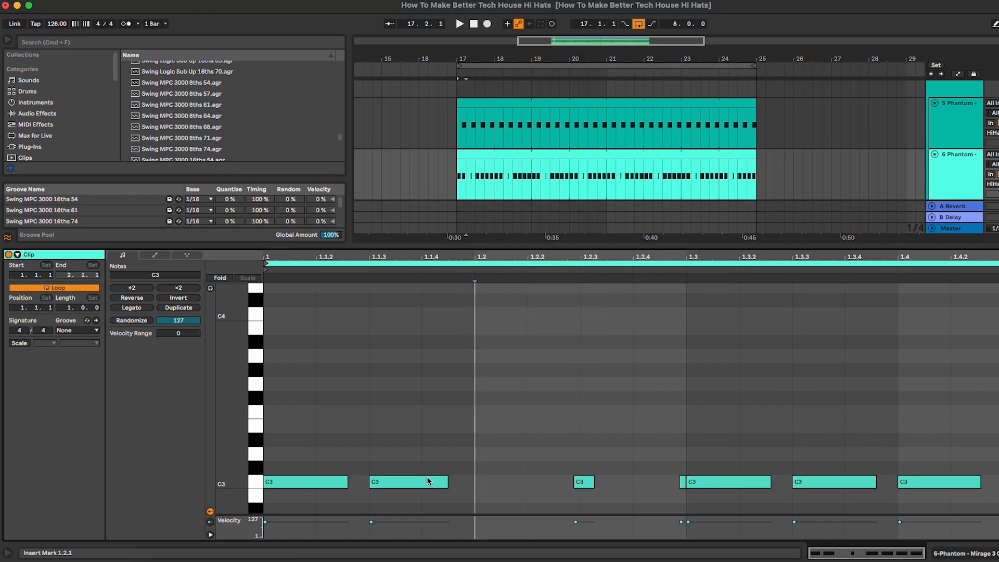
{"action": "left_click_drag", "start_coordinate": [478, 481], "coordinate": [433, 481]}
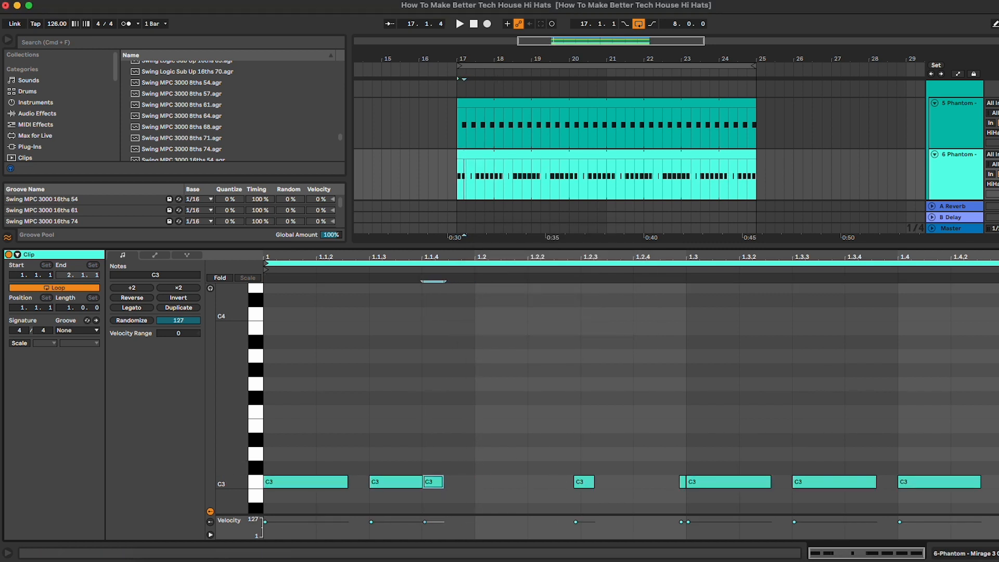
- Close the note editor and show the device chain of the HiHat group
{"action": "key", "text": "super+alt+l"}
{"action": "double_click", "coordinate": [947, 272]}
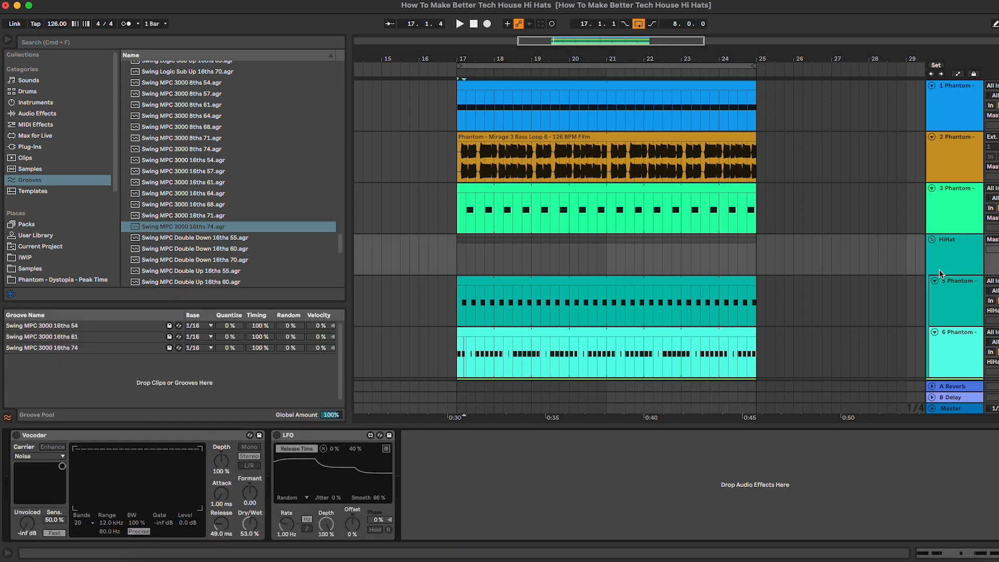